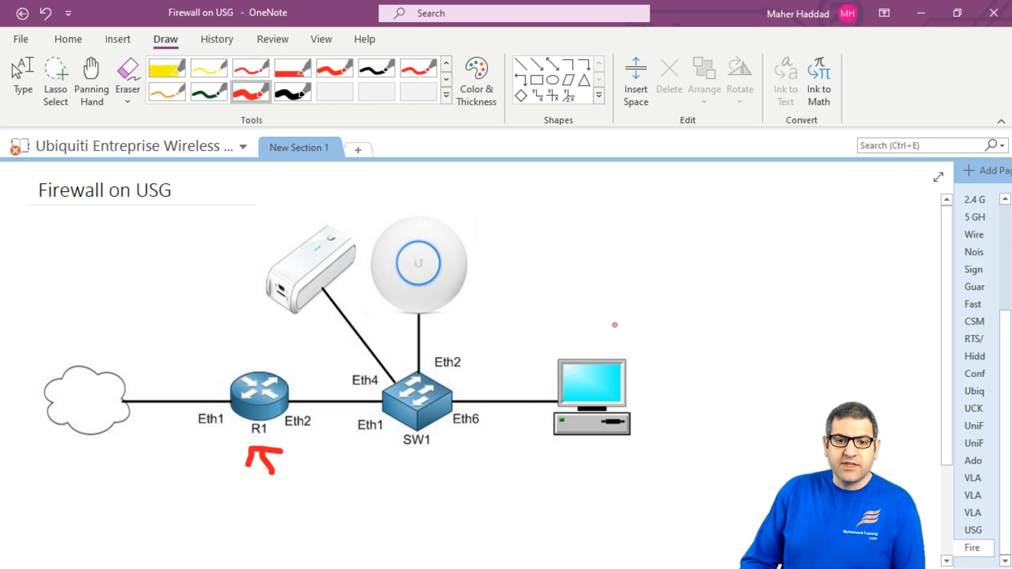
- In red ink, label the PC 1.7 and R1 1.1
mouse_move(608, 319)
mouse_down()
mouse_move(609, 332)
mouse_move(651, 331)
mouse_move(663, 320)
mouse_up()
click(621, 328)
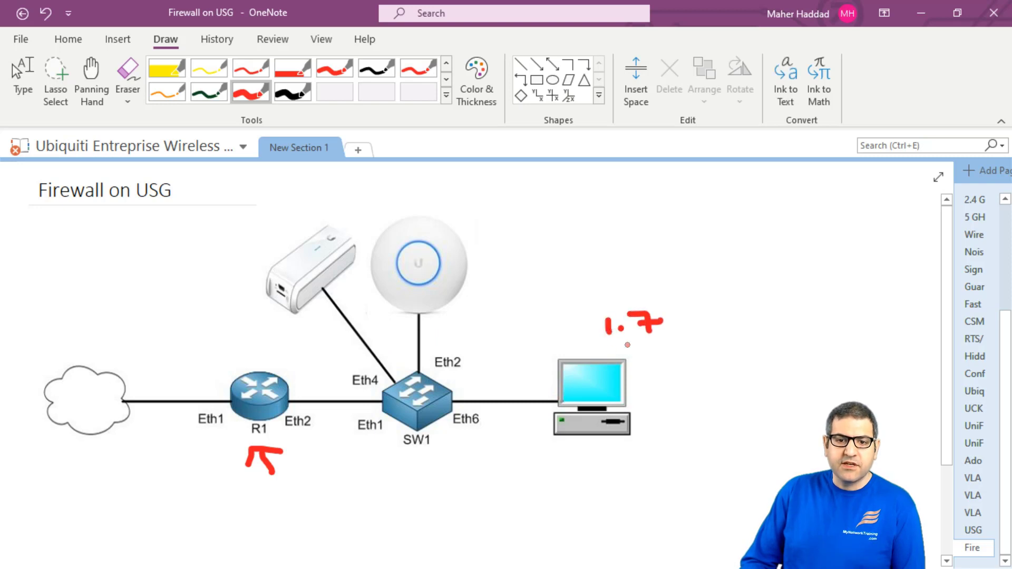
mouse_move(249, 337)
mouse_down()
mouse_move(249, 353)
mouse_move(273, 356)
mouse_up()
click(260, 350)
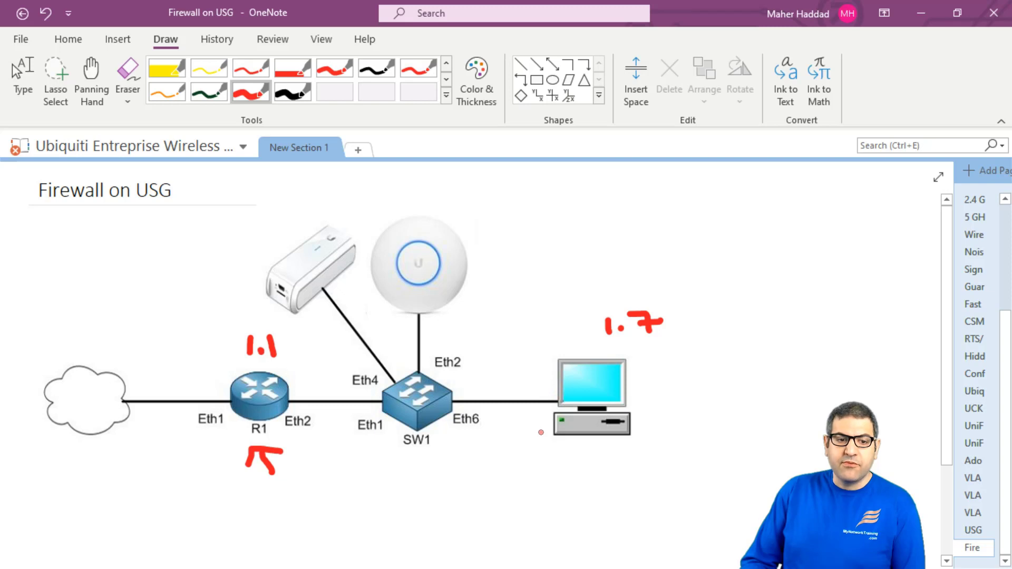
- Draw ping paths from the PC to R1 and to the internet cloud, then cross both out
mouse_move(541, 432)
mouse_down()
mouse_move(481, 471)
mouse_move(346, 465)
mouse_move(285, 439)
mouse_move(308, 439)
mouse_up()
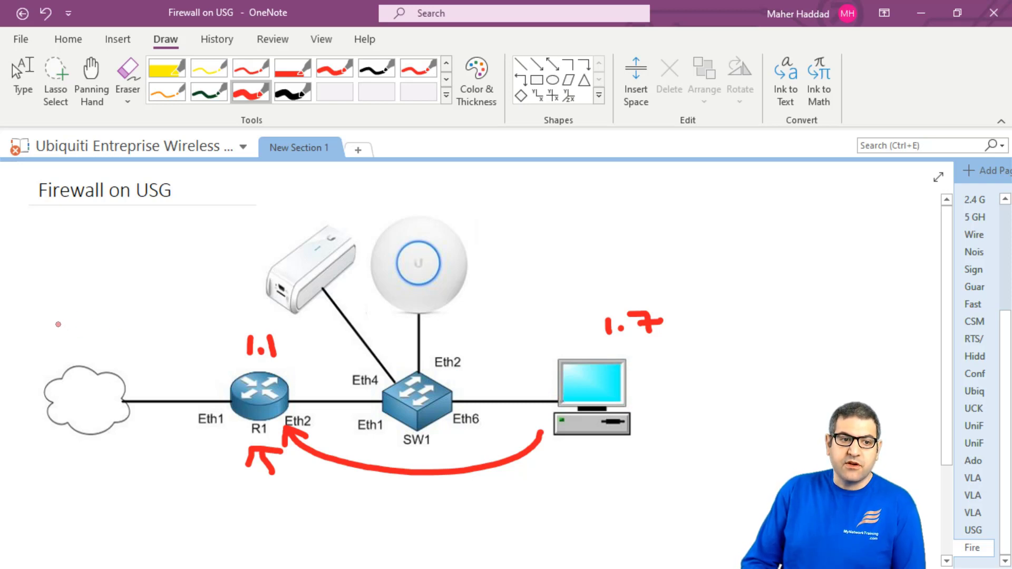
mouse_move(69, 318)
mouse_down()
mouse_move(68, 343)
mouse_move(87, 331)
mouse_up()
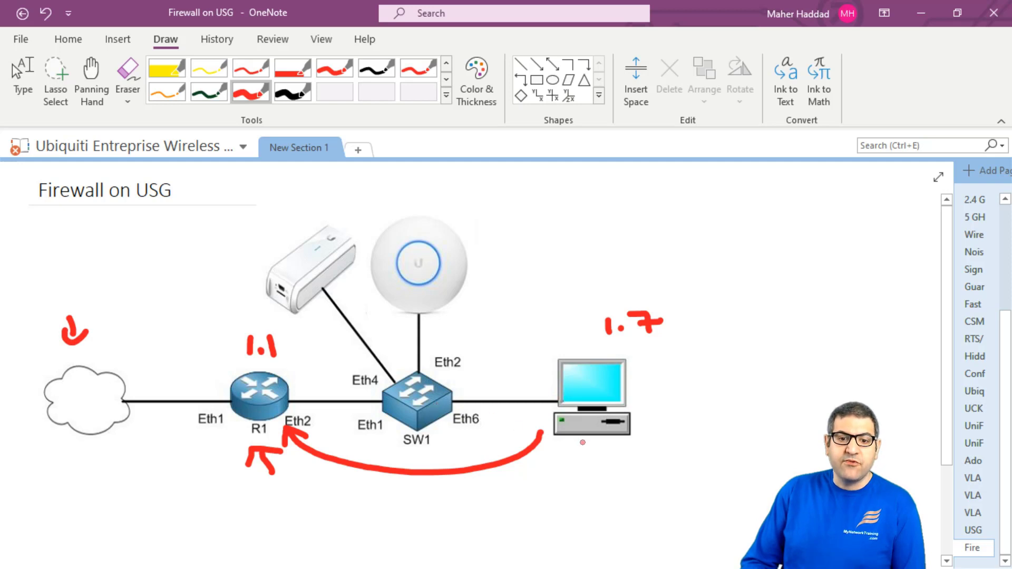
mouse_move(582, 446)
mouse_down()
mouse_move(498, 496)
mouse_move(319, 504)
mouse_move(153, 481)
mouse_move(98, 439)
mouse_move(122, 443)
mouse_up()
drag(333, 486, 303, 513)
drag(299, 486, 347, 516)
drag(405, 452, 385, 481)
drag(380, 456, 405, 482)
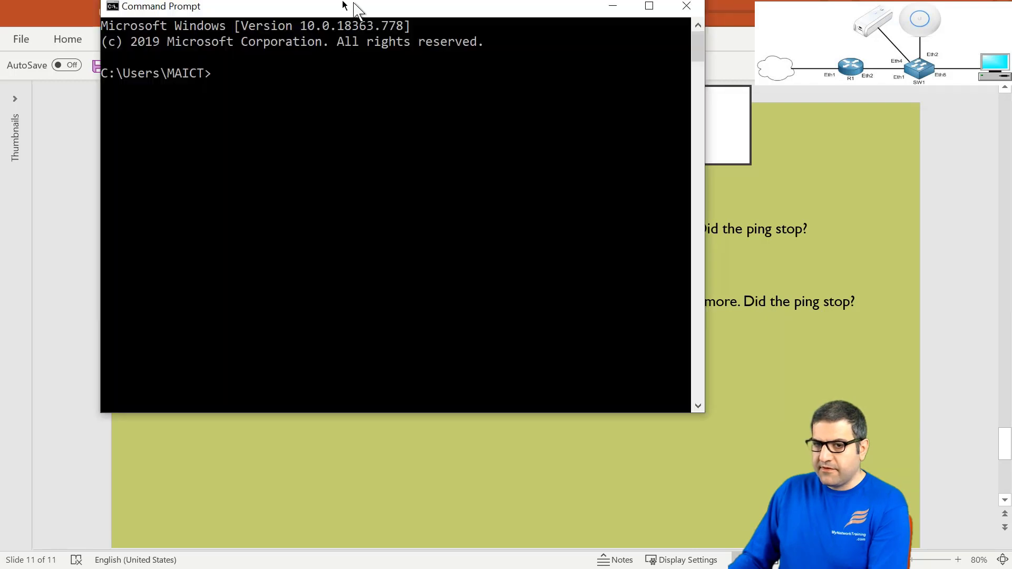
- Move the Command Prompt window to the middle of the screen over slide 11
drag(350, 7, 401, 113)
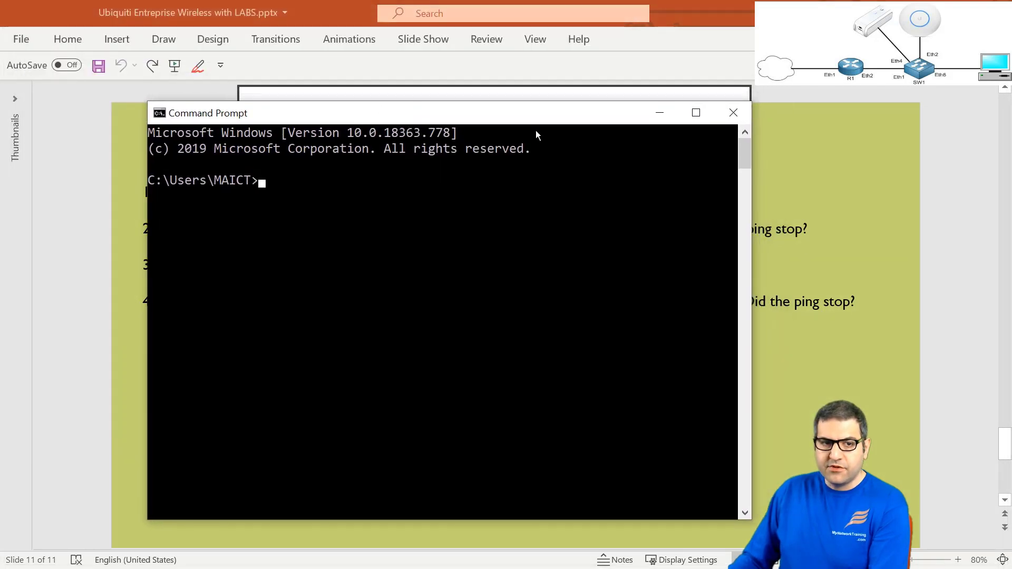
- Run ipconfig, start a continuous ping to 192.168.1.1, and check off lab task 1
text(ipconfig)
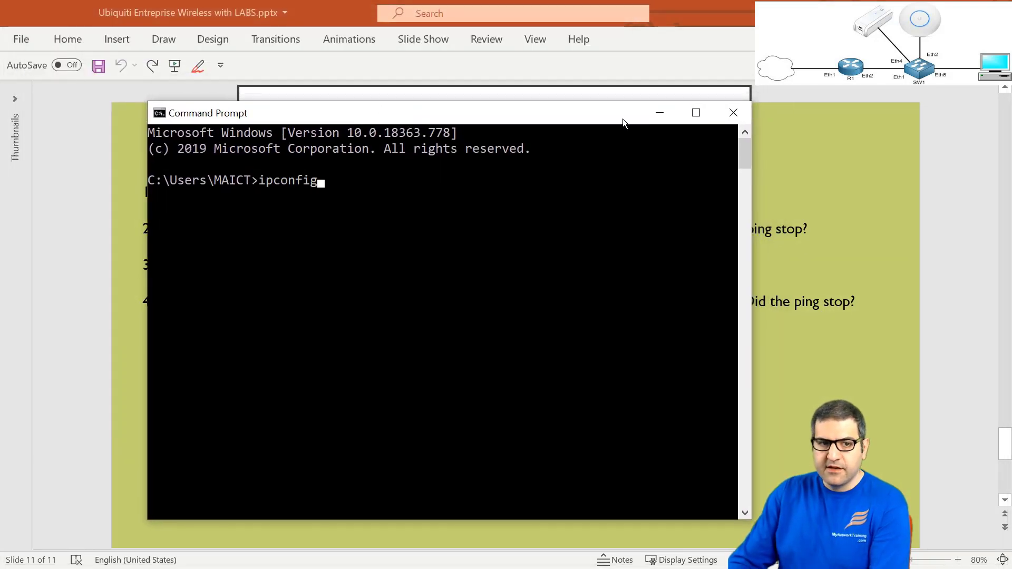
key(Return)
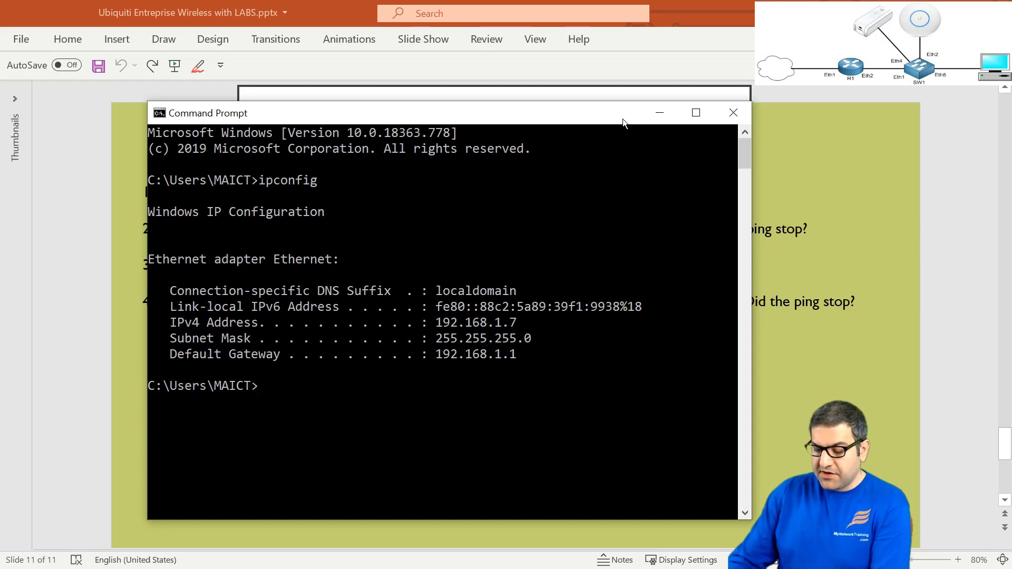
text(ping 192.)
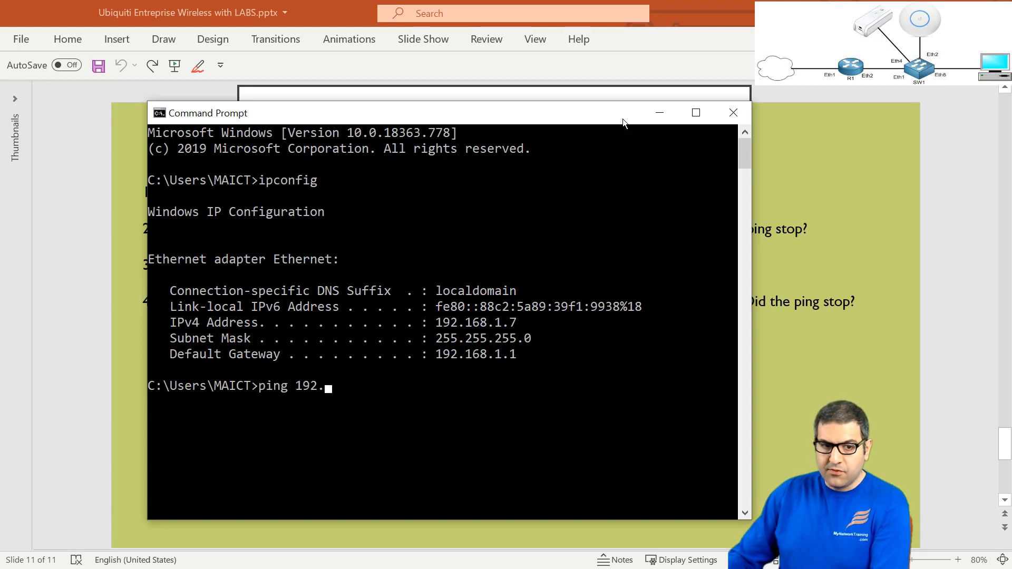
text(168.1.1 -t)
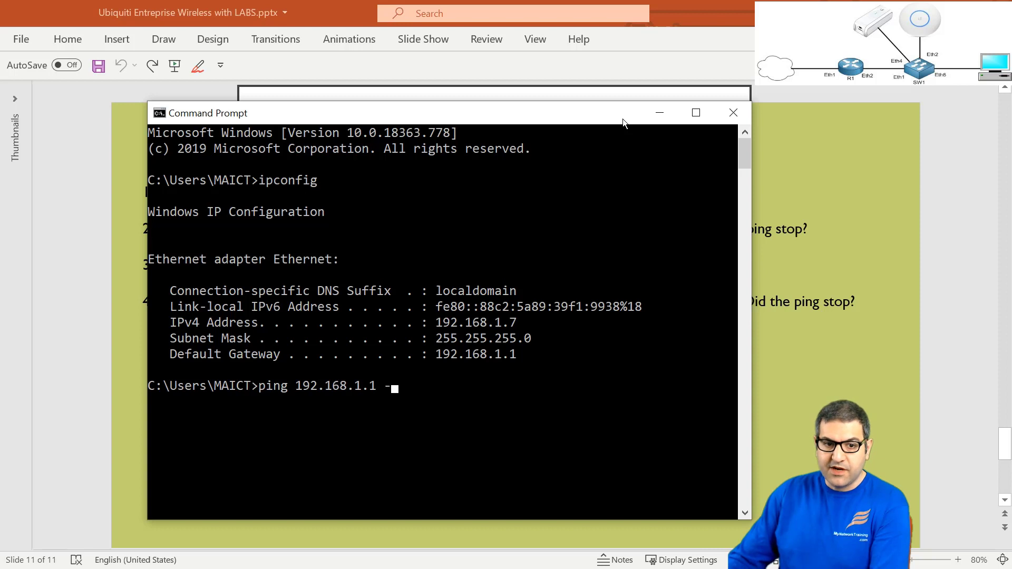
key(Return)
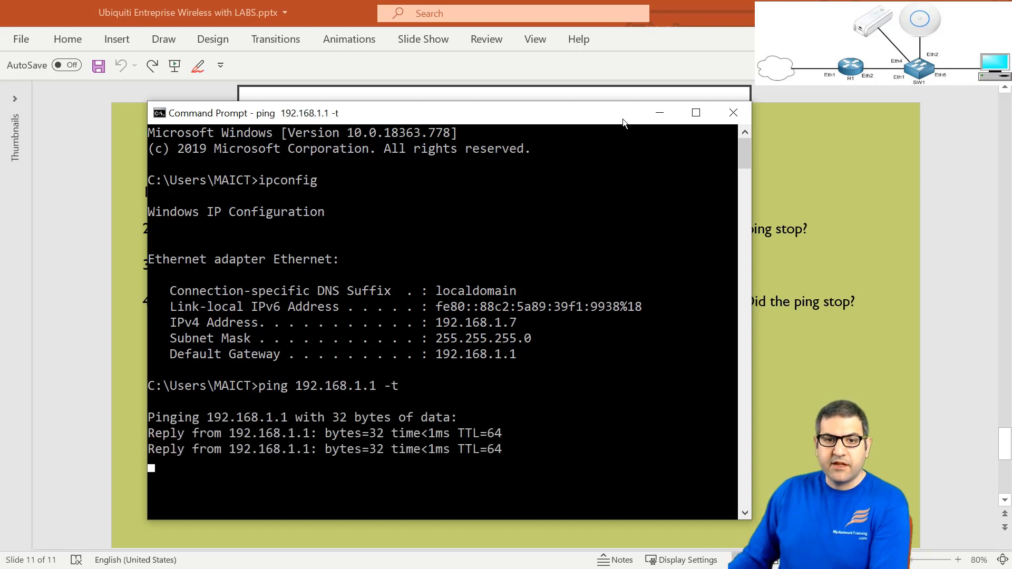
drag(611, 117, 599, 98)
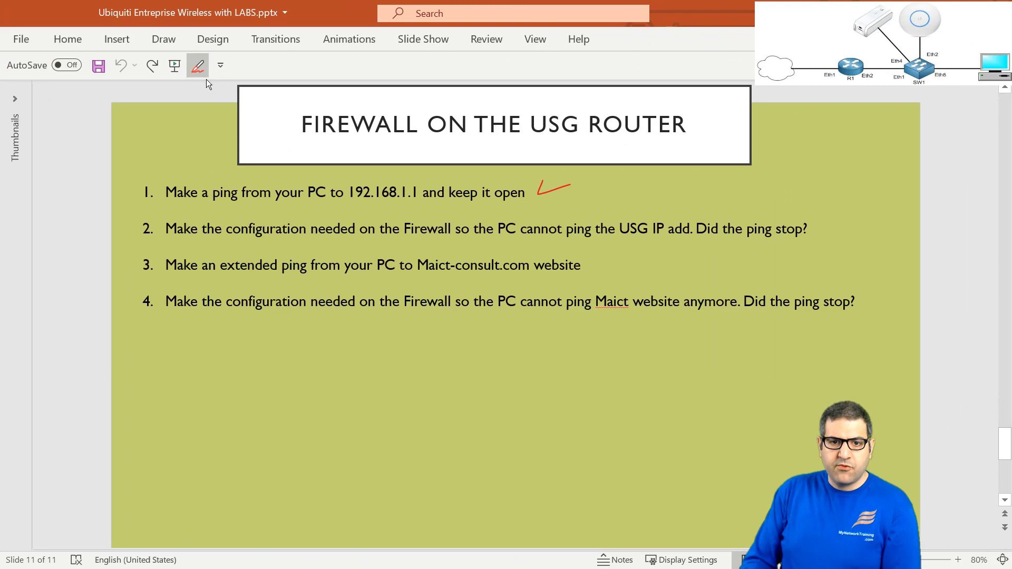
drag(570, 184, 595, 177)
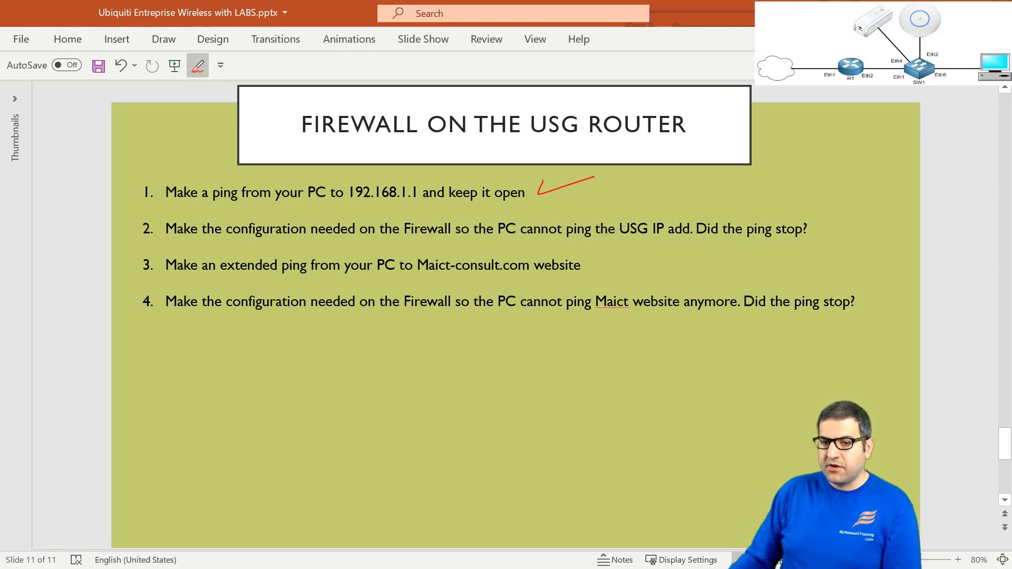
- Check that the ping is still replying, then switch to the UniFi Network dashboard in Chrome
key(alt+Tab)
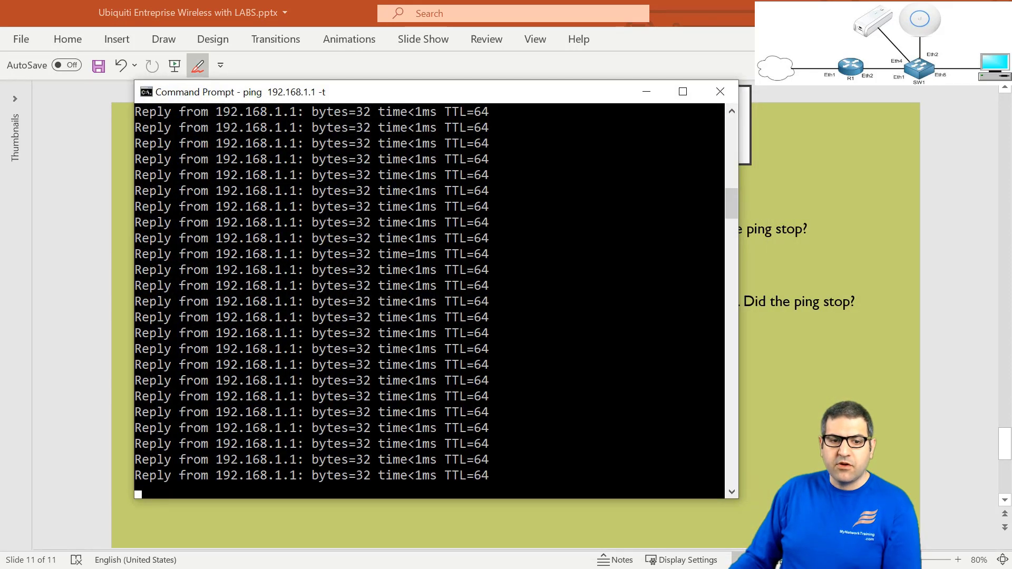
key(alt+Tab)
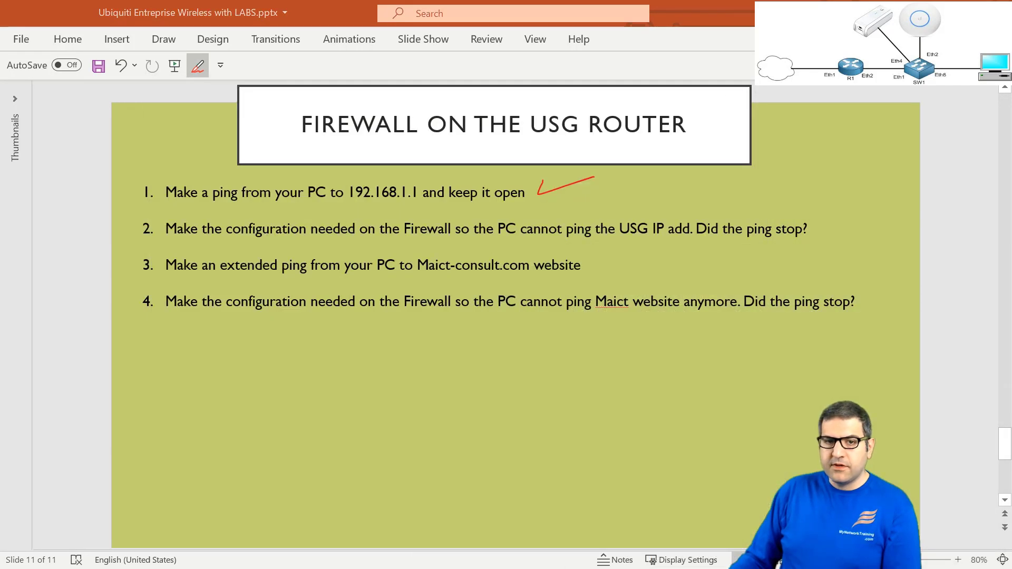
key(alt+Tab)
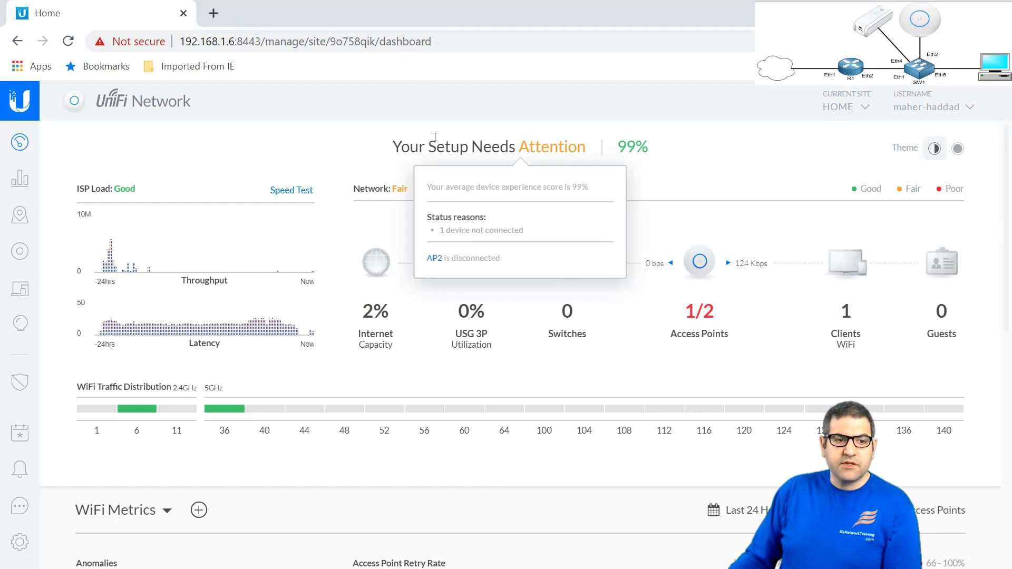
- Open Settings > Routing & Firewall, view the new route form, then return to the empty Static Routes list
click(18, 548)
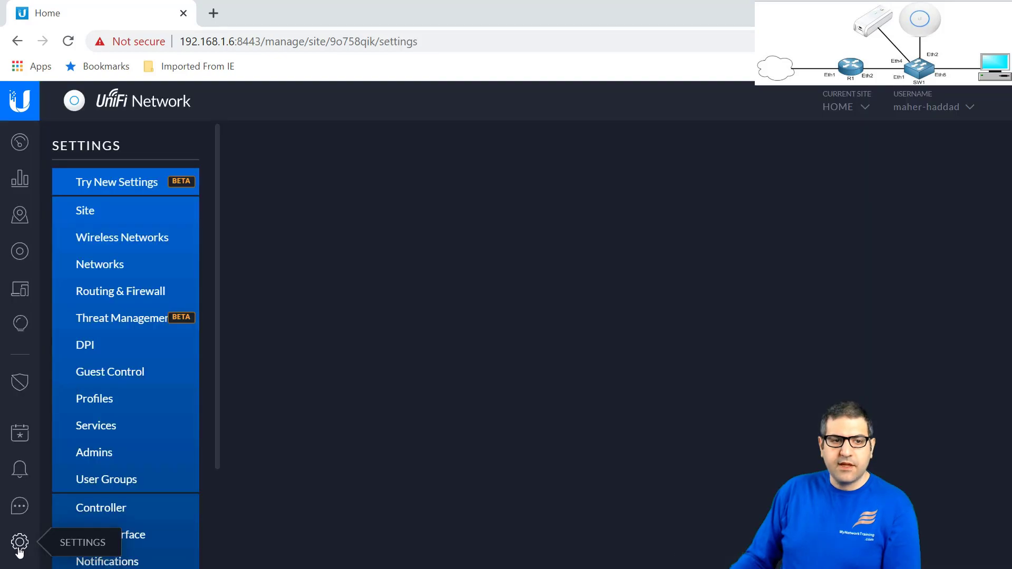
click(129, 298)
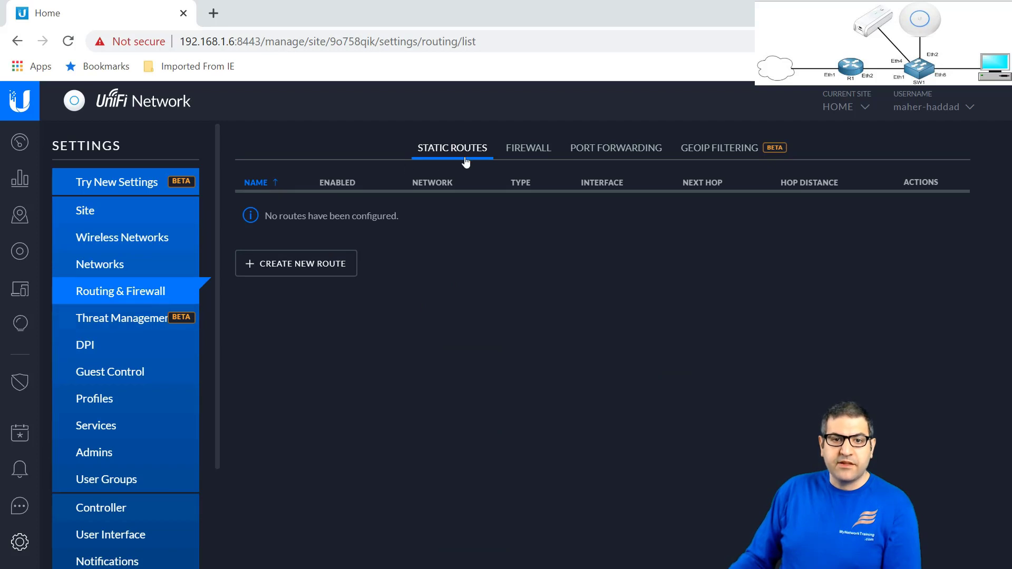
click(293, 263)
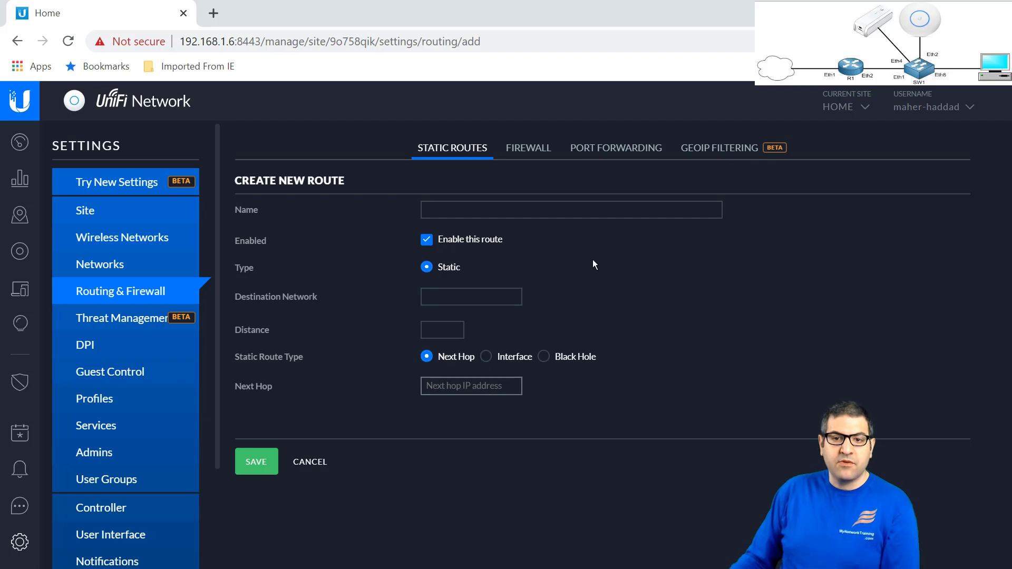
click(145, 291)
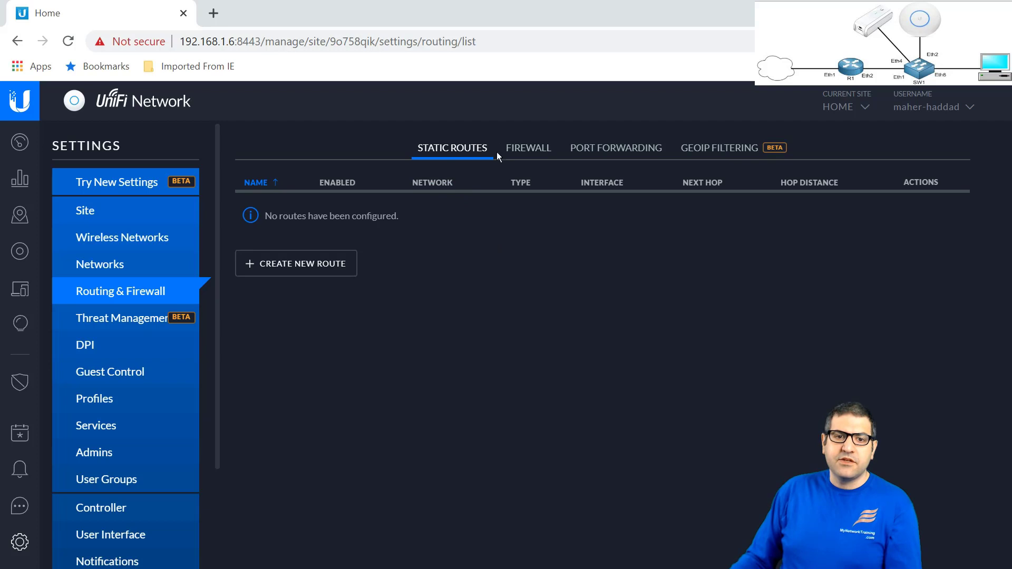
- On the Firewall tab, compare the empty LAN LOCAL and LAN OUT rule sets, ending on LAN LOCAL
click(528, 148)
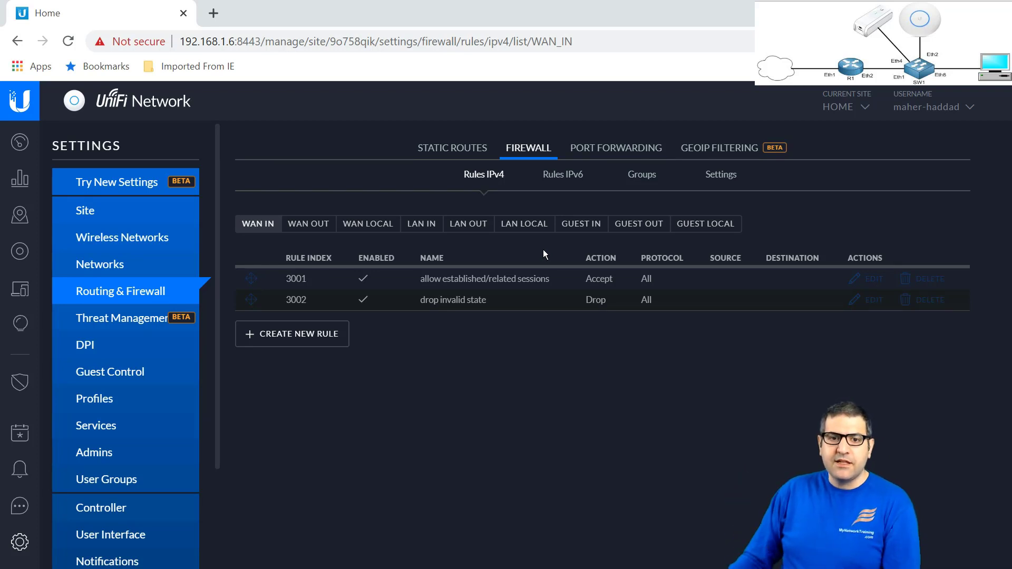
click(527, 225)
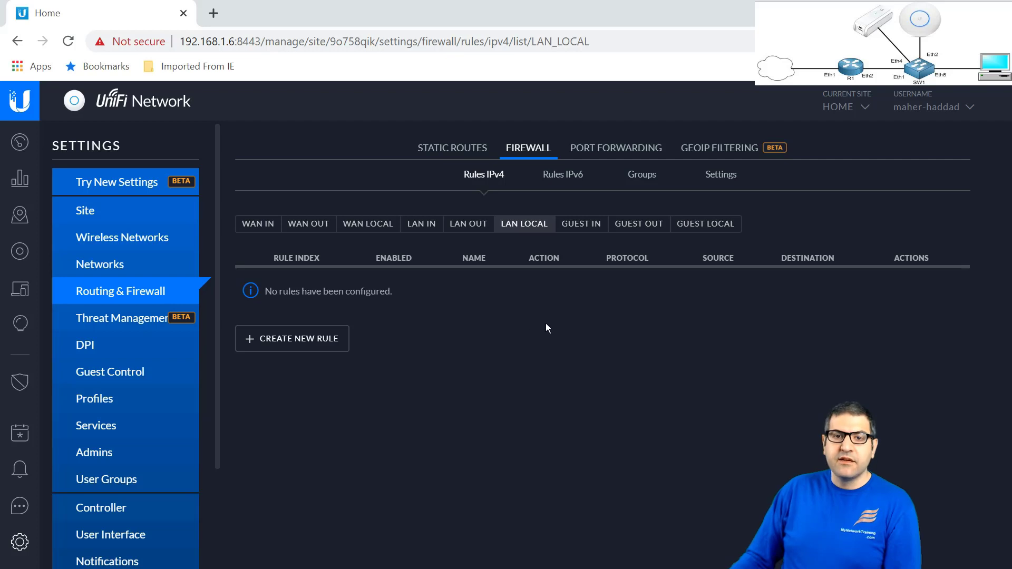
click(454, 227)
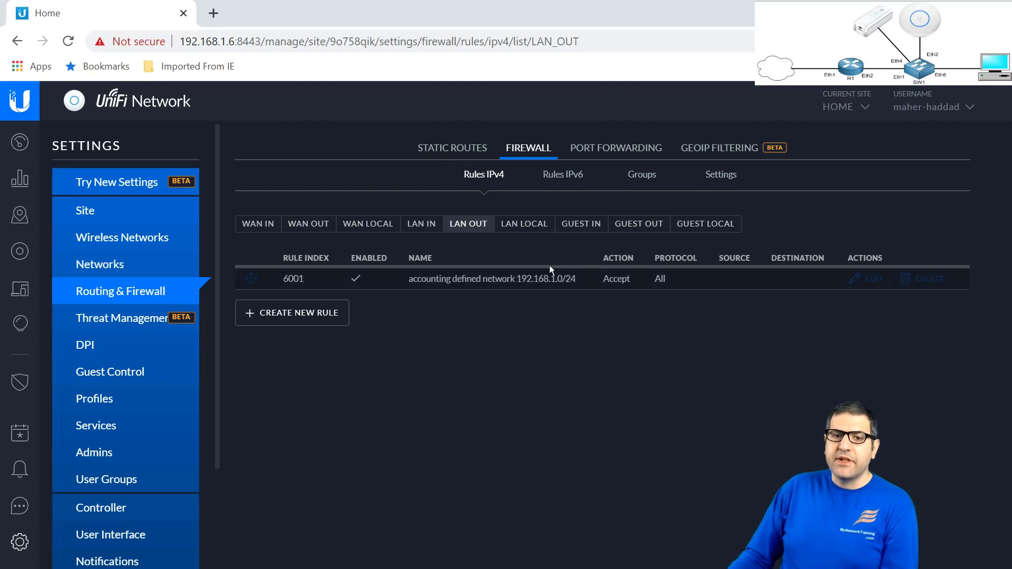
click(525, 226)
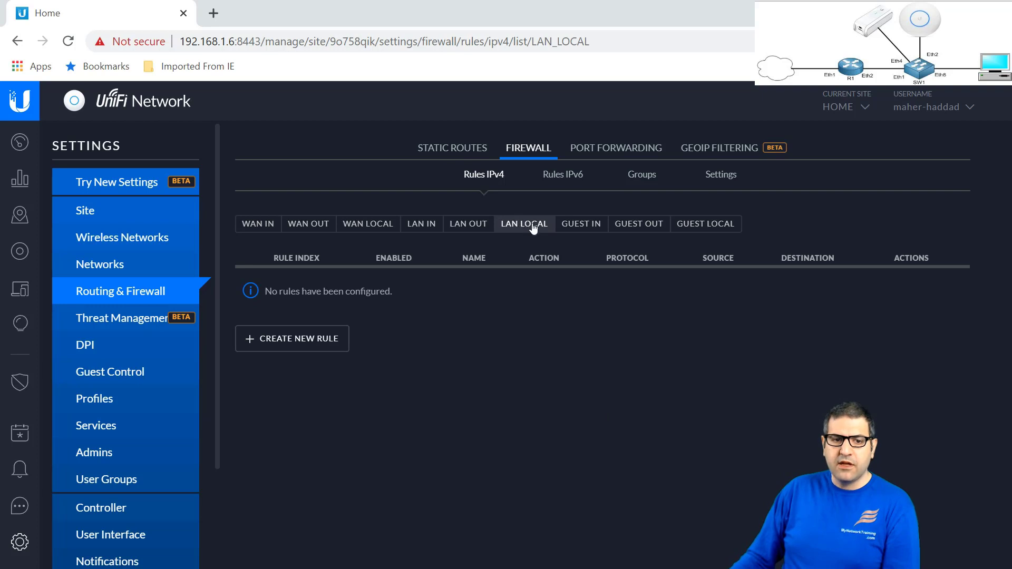
- Create a new LAN LOCAL rule named 'Block ping to R1', checking the ping is still running
click(304, 344)
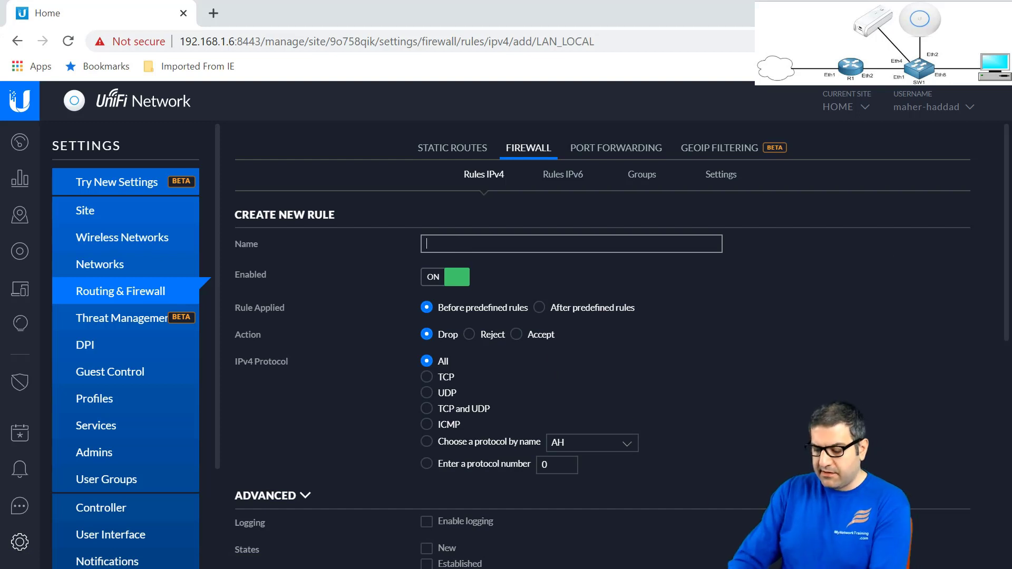
text(Block)
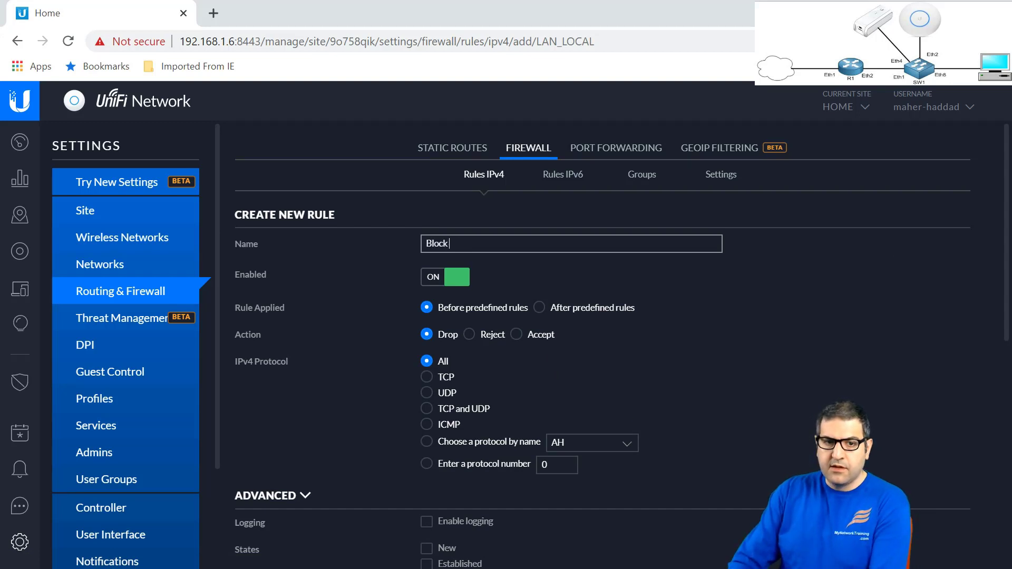
text( ping to the rou)
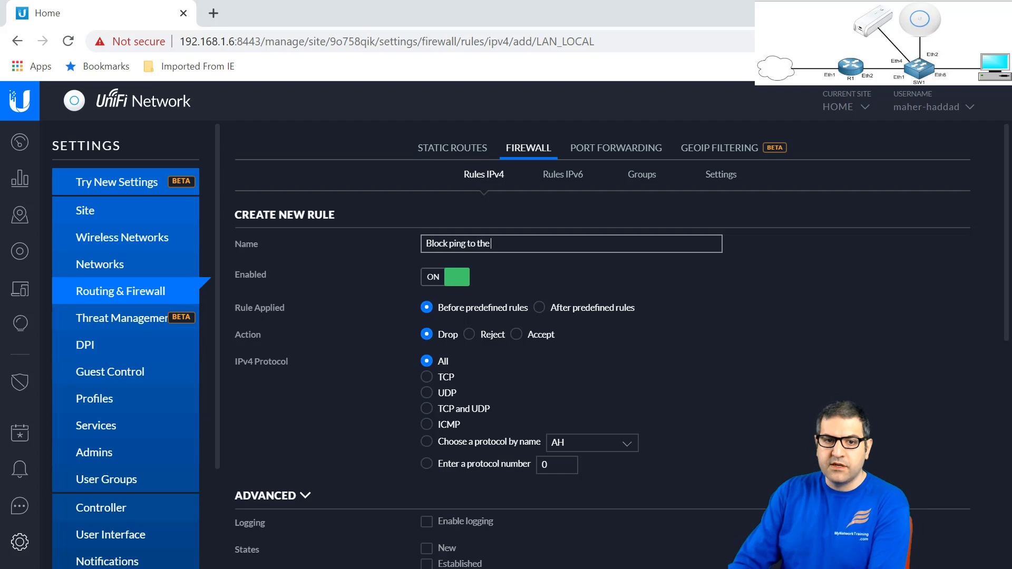
key(BackSpace)
key(BackSpace)
key(BackSpace)
key(BackSpace)
key(BackSpace)
key(BackSpace)
key(BackSpace)
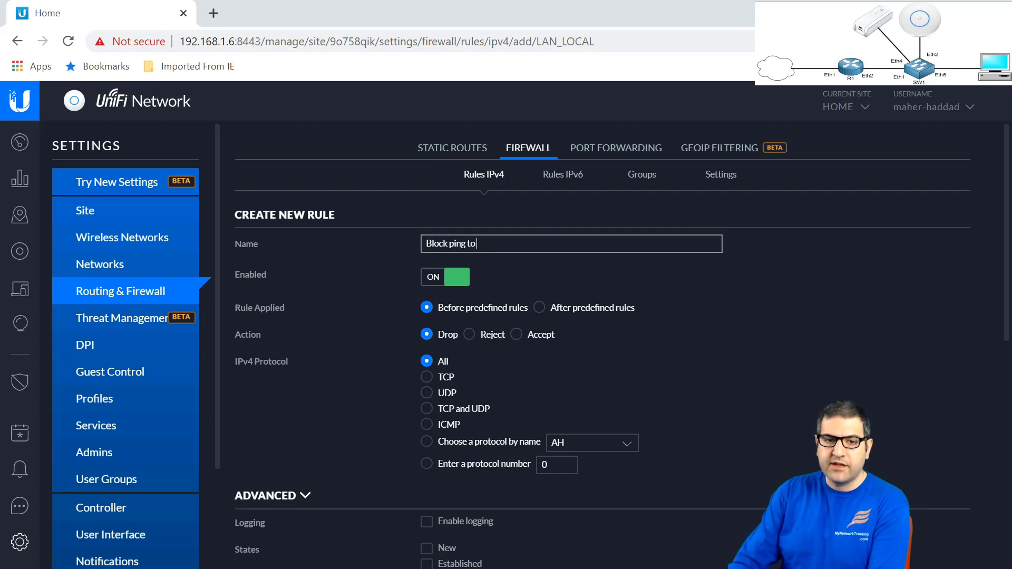
text(R1)
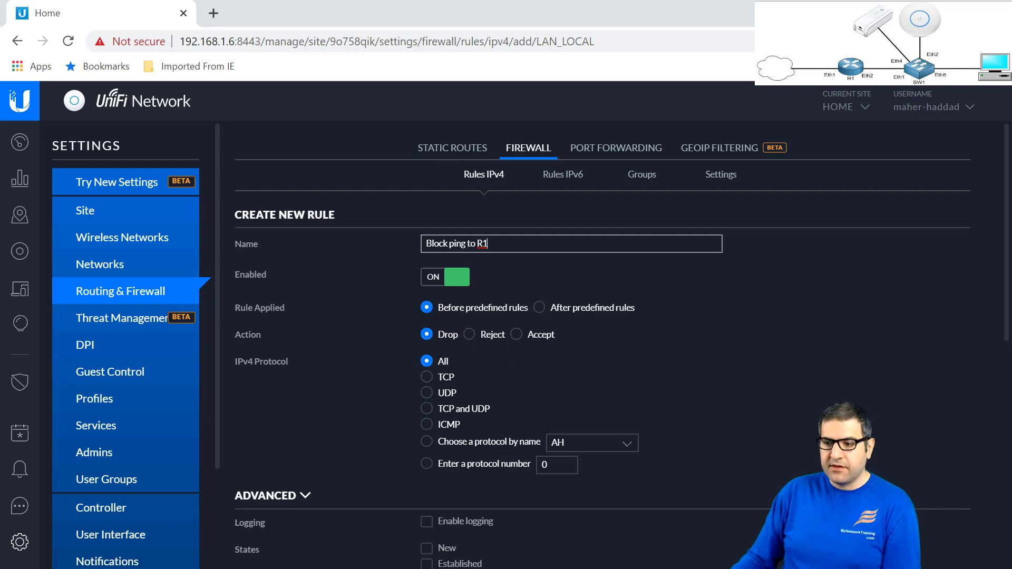
key(alt+Tab)
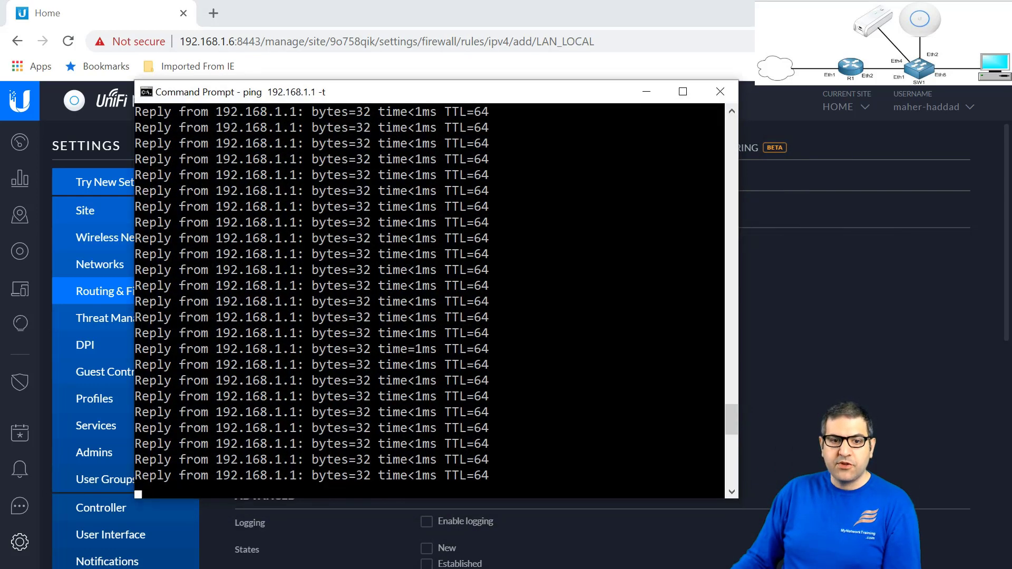
key(alt+Tab)
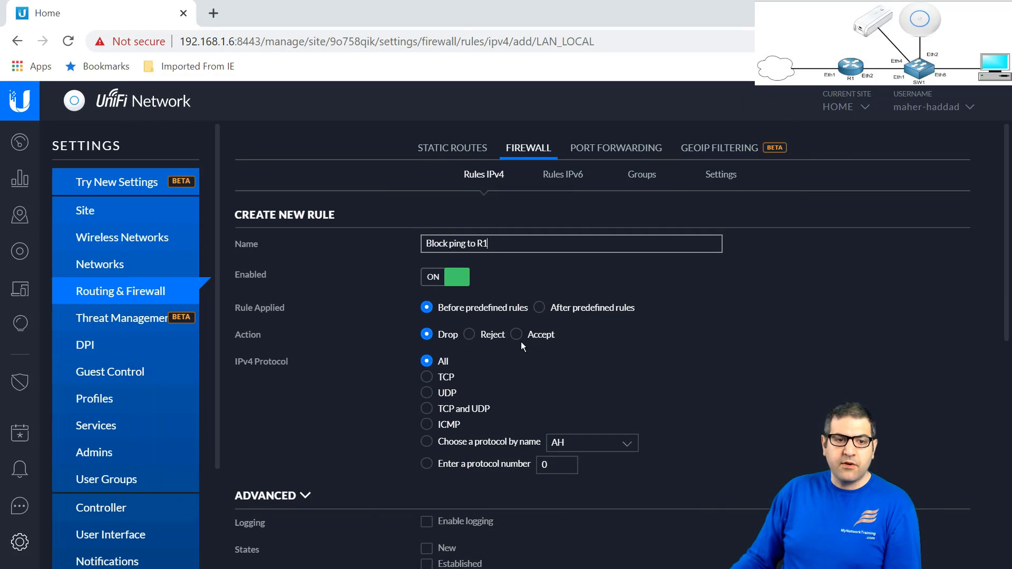
- Try the TCP, protocol-number and UDP protocol options, leaving UDP selected
click(432, 378)
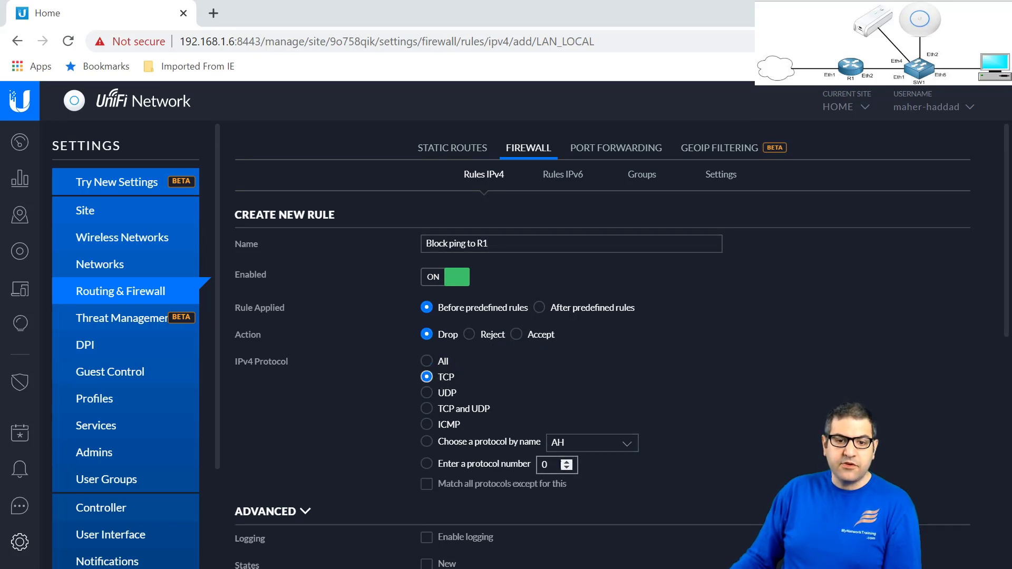
click(427, 464)
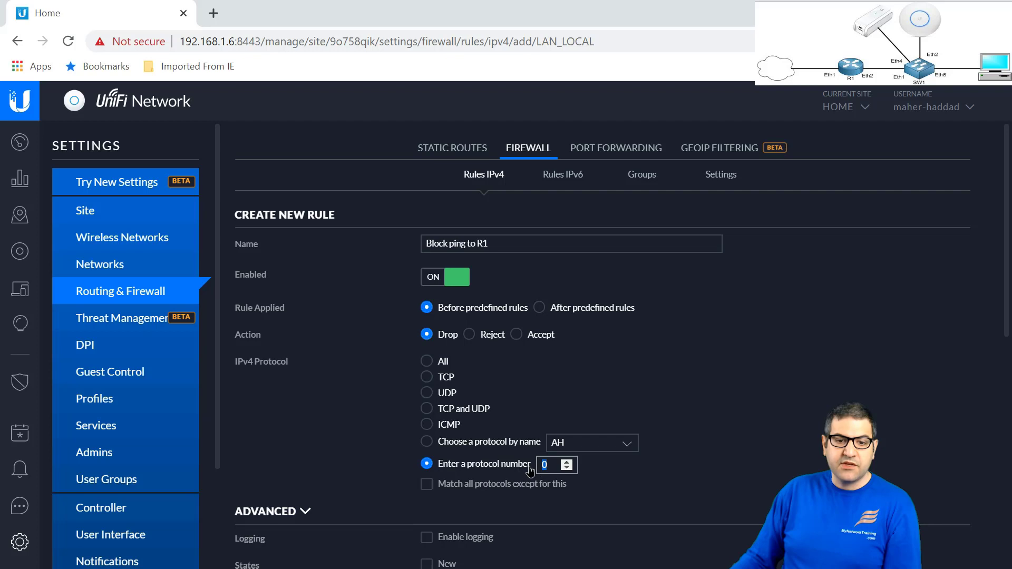
click(428, 397)
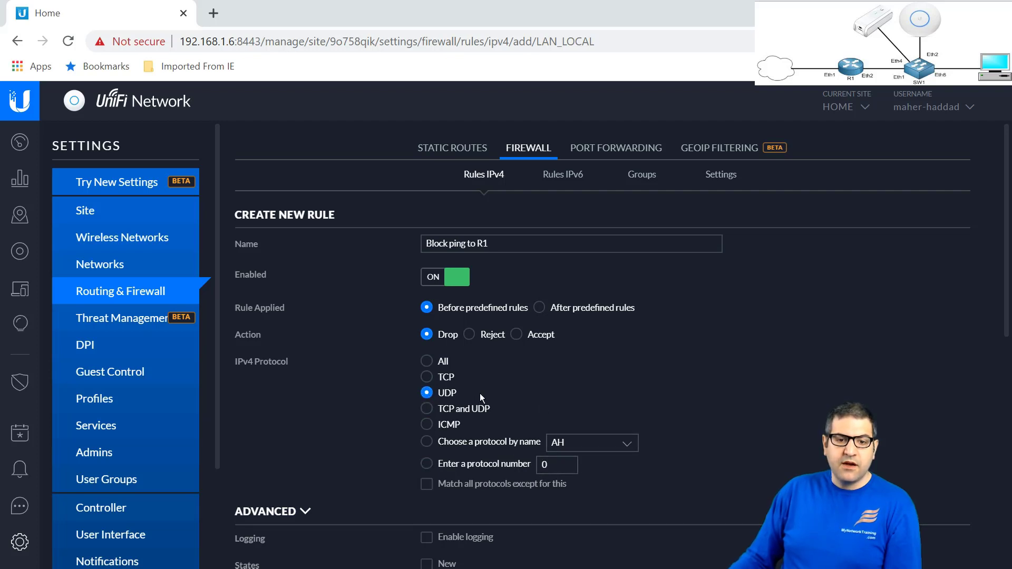
- Set the rule's protocol to ICMP and leave the IPv4 ICMP type name on Any
click(427, 425)
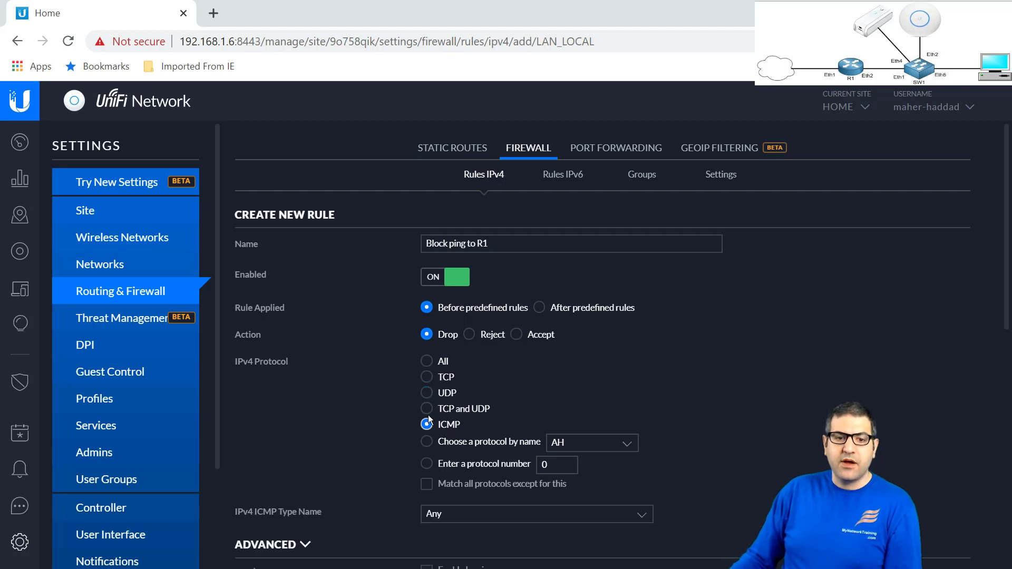
scroll(642, 337, down, 1)
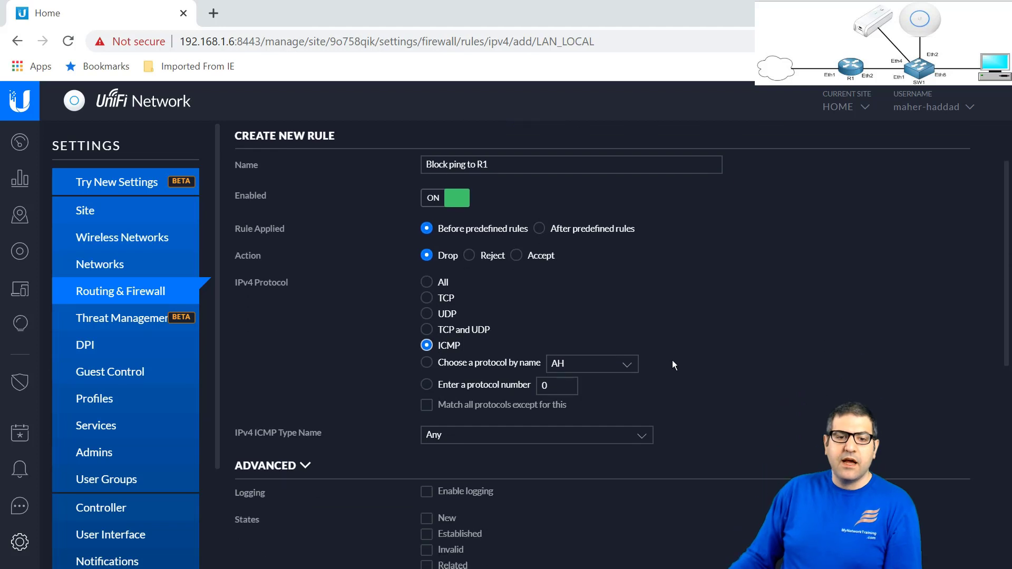
click(529, 445)
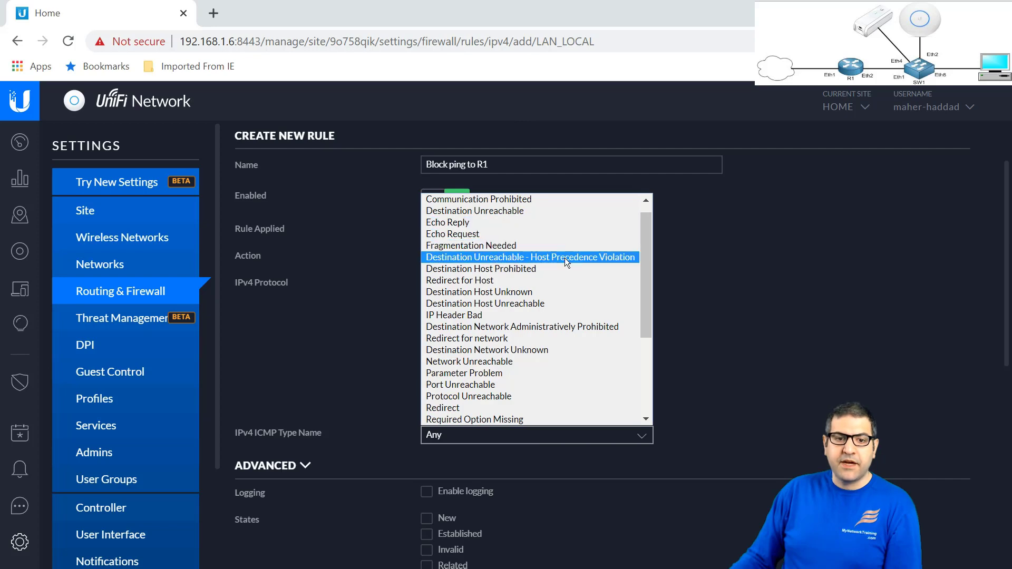
scroll(564, 257, down, 3)
scroll(569, 269, up, 3)
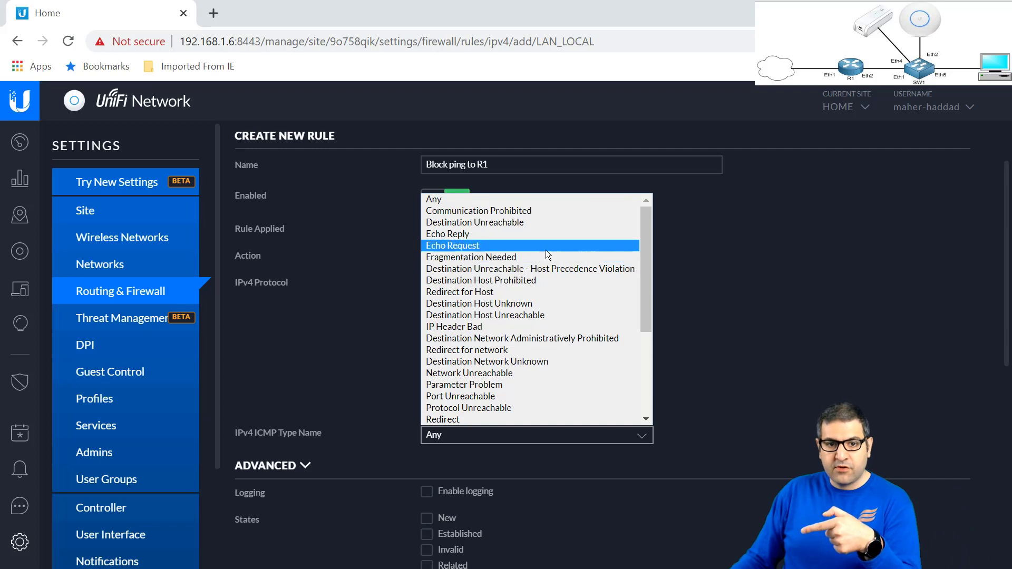
click(723, 267)
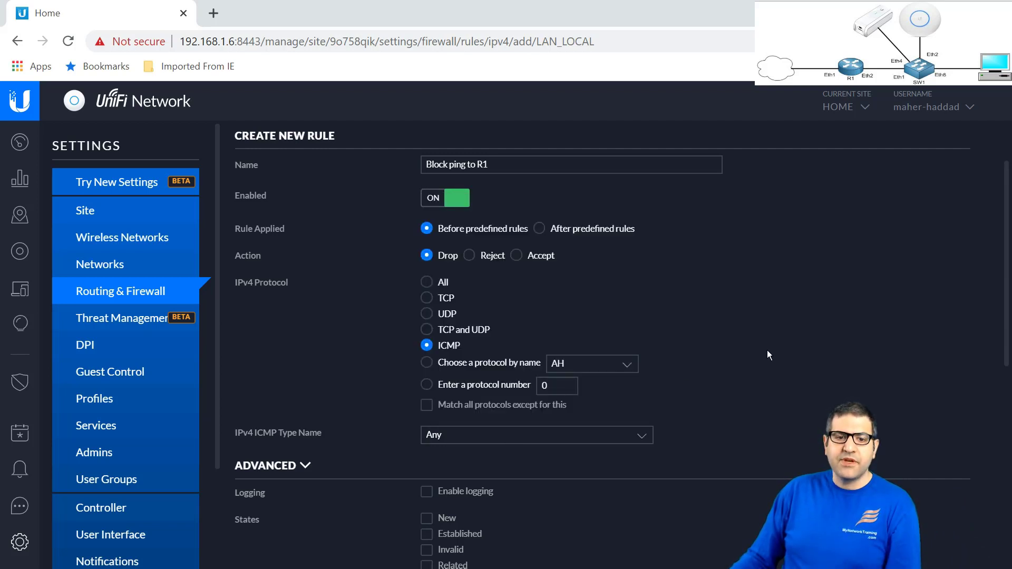
scroll(750, 334, down, 3)
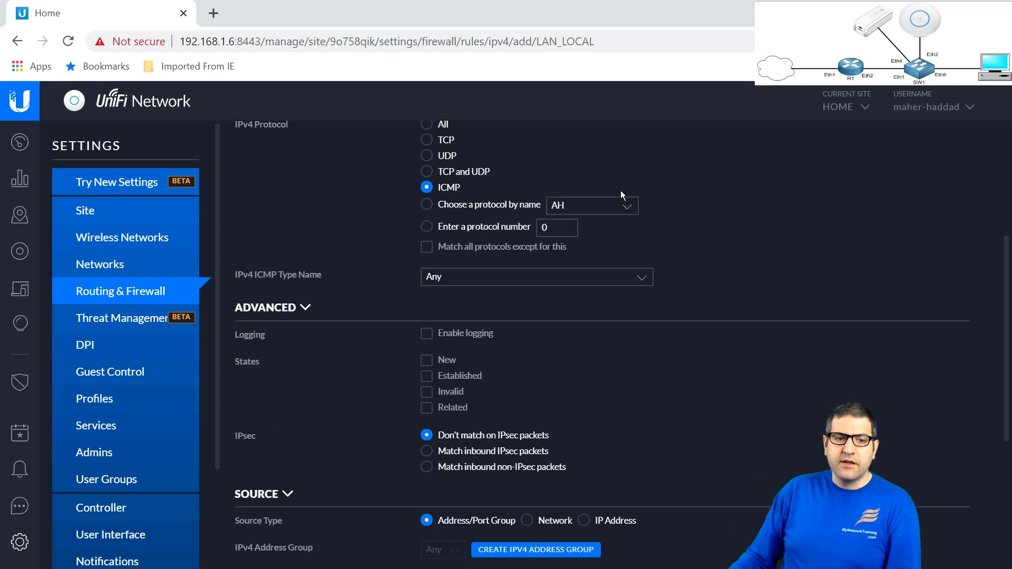
- Choose IP Address as the rule's destination type in the Destination section
scroll(574, 266, down, 1)
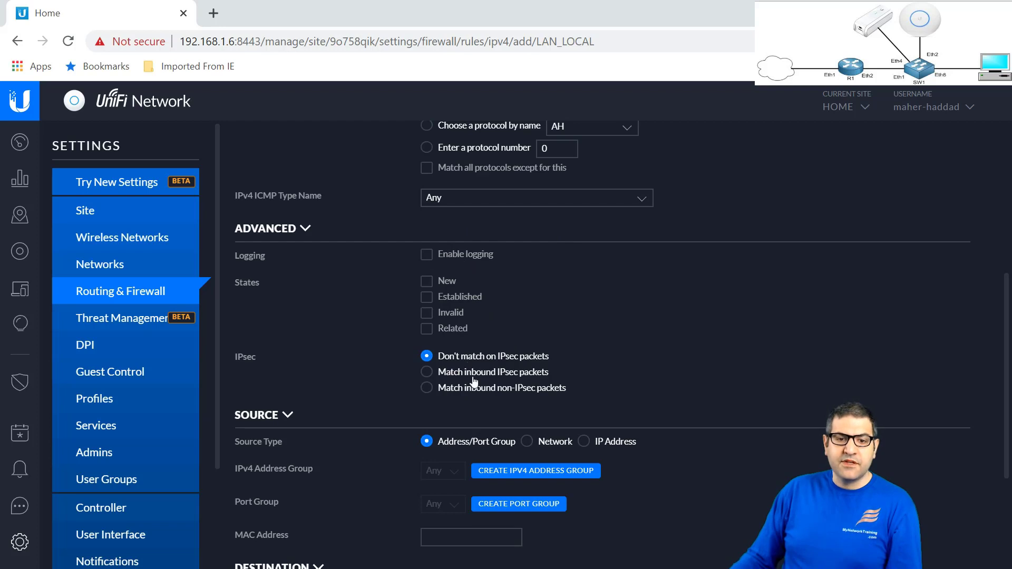
scroll(473, 379, down, 1)
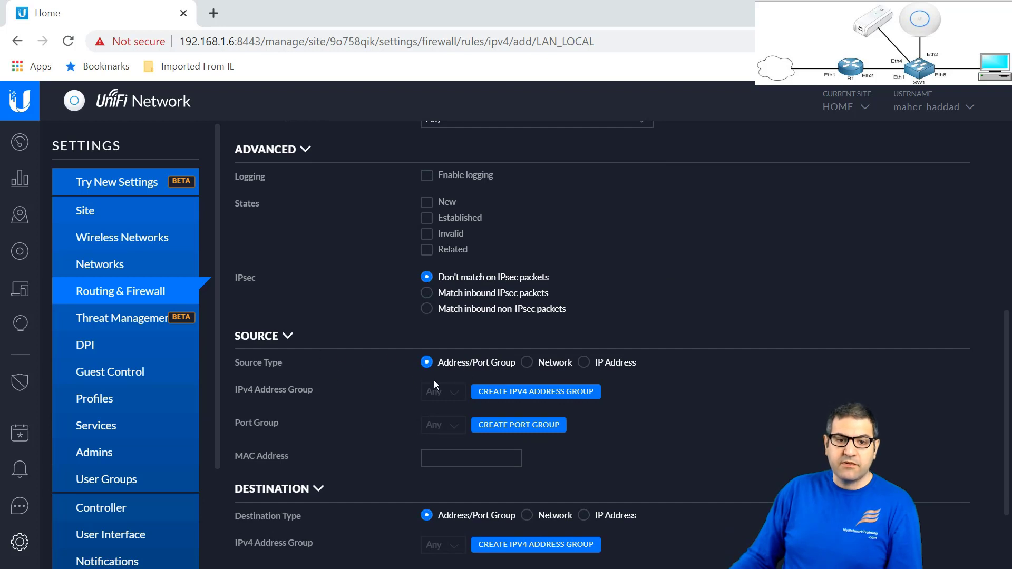
scroll(379, 398, down, 2)
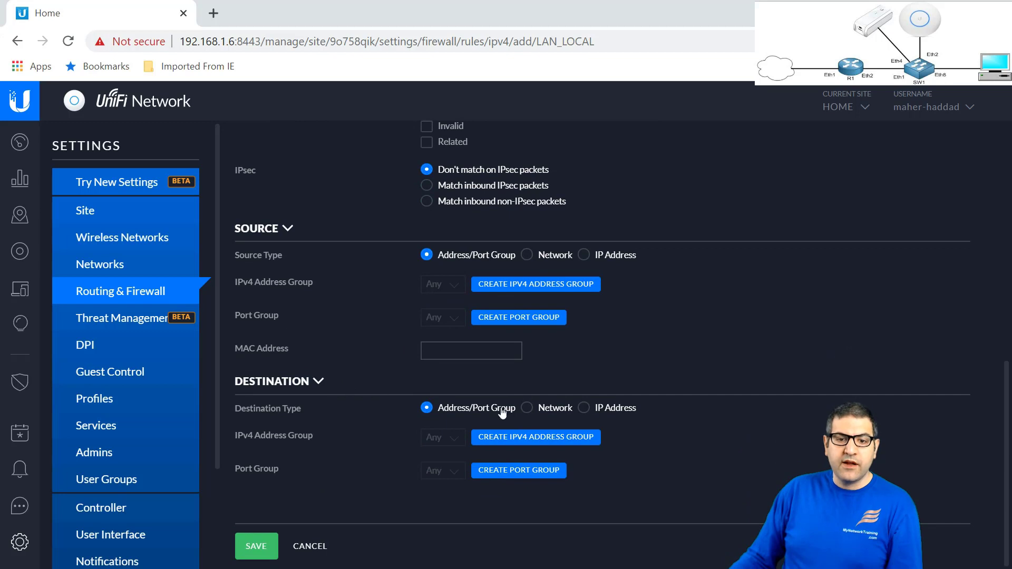
click(582, 408)
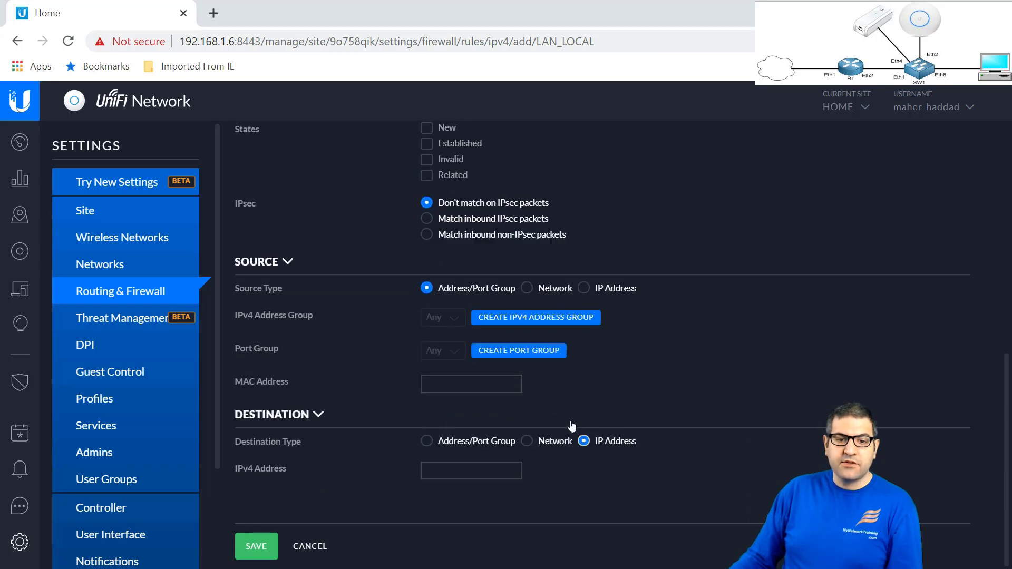
- Enter 192.168.1.1 as the destination IPv4 address and review the completed rule form
click(446, 470)
text(192)
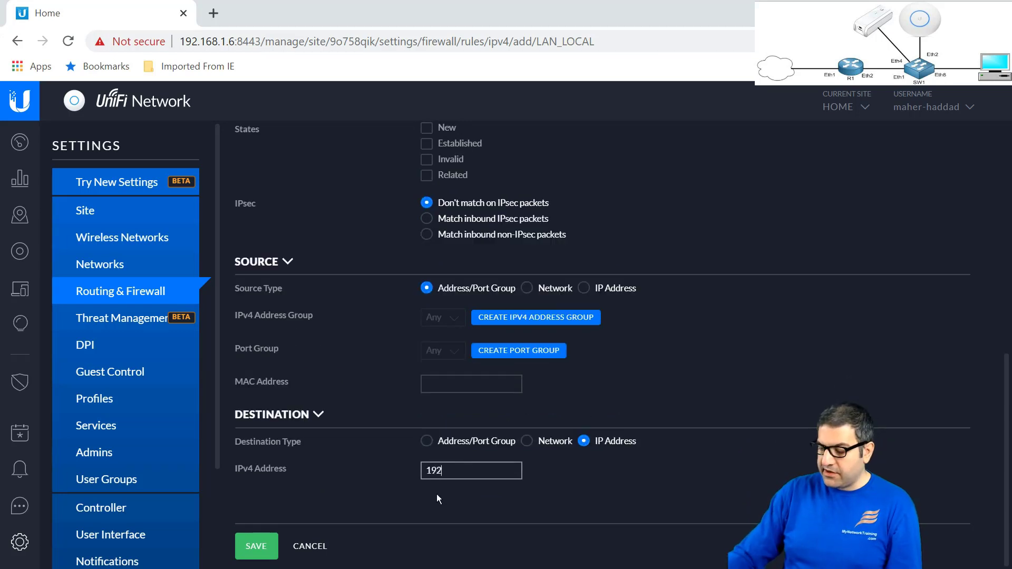
text(.168.1.1)
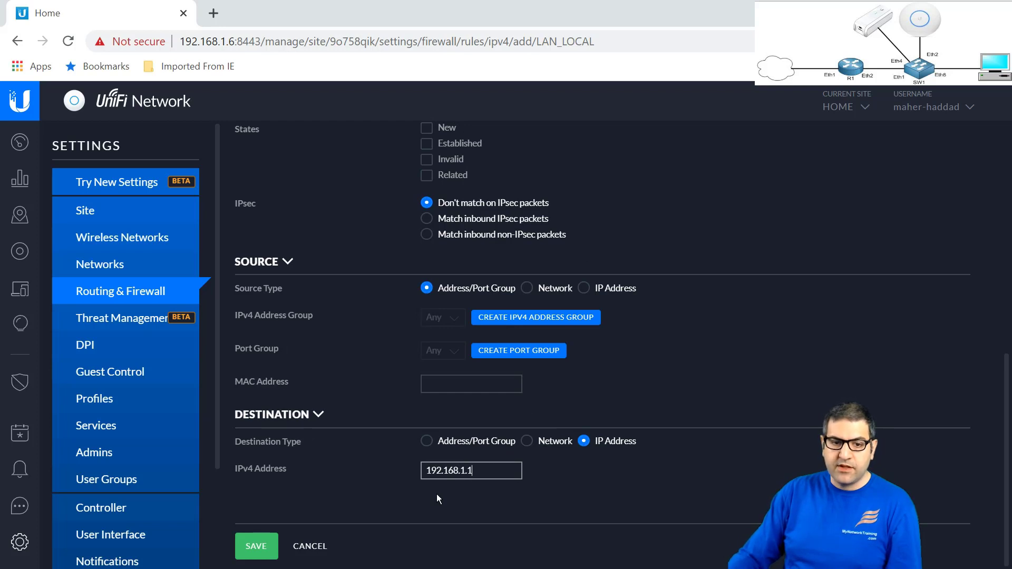
scroll(436, 495, up, 3)
scroll(436, 494, up, 6)
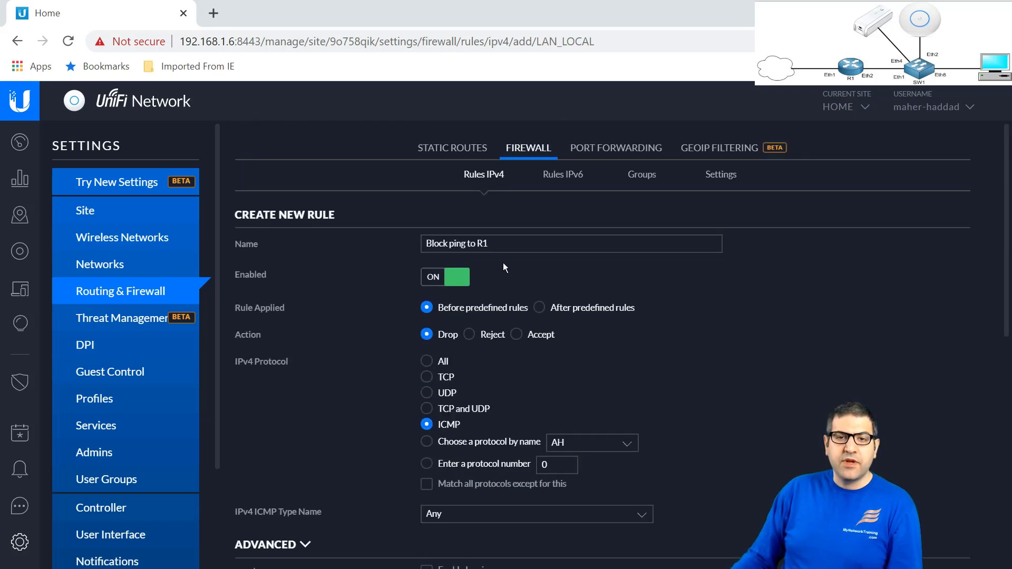
scroll(511, 318, down, 2)
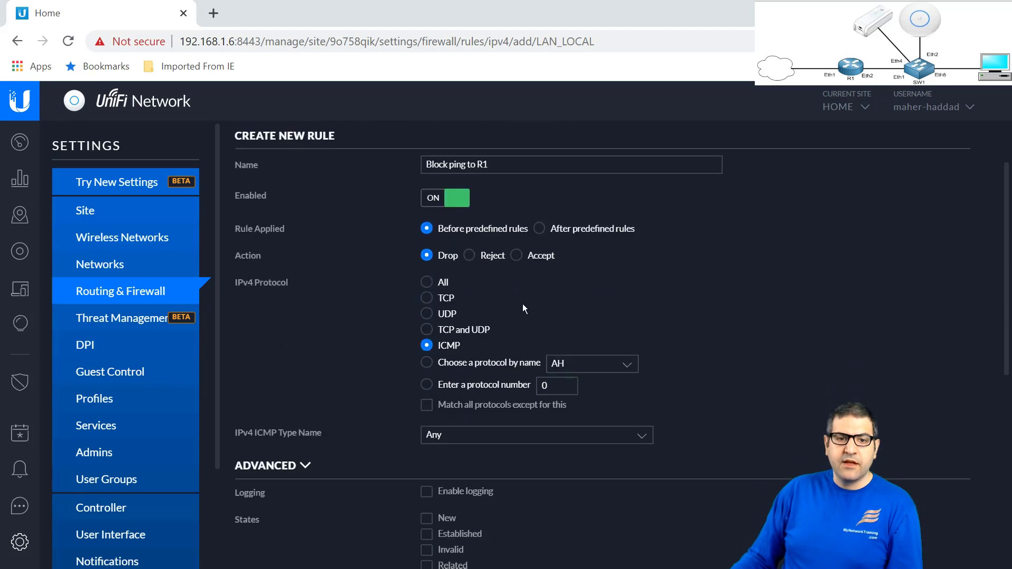
scroll(523, 282, down, 2)
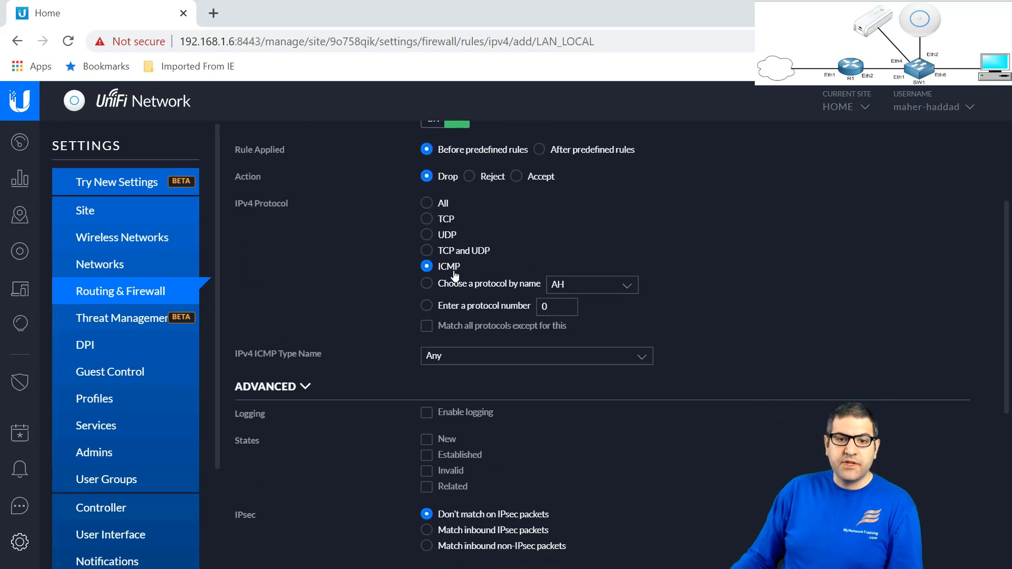
scroll(788, 302, down, 5)
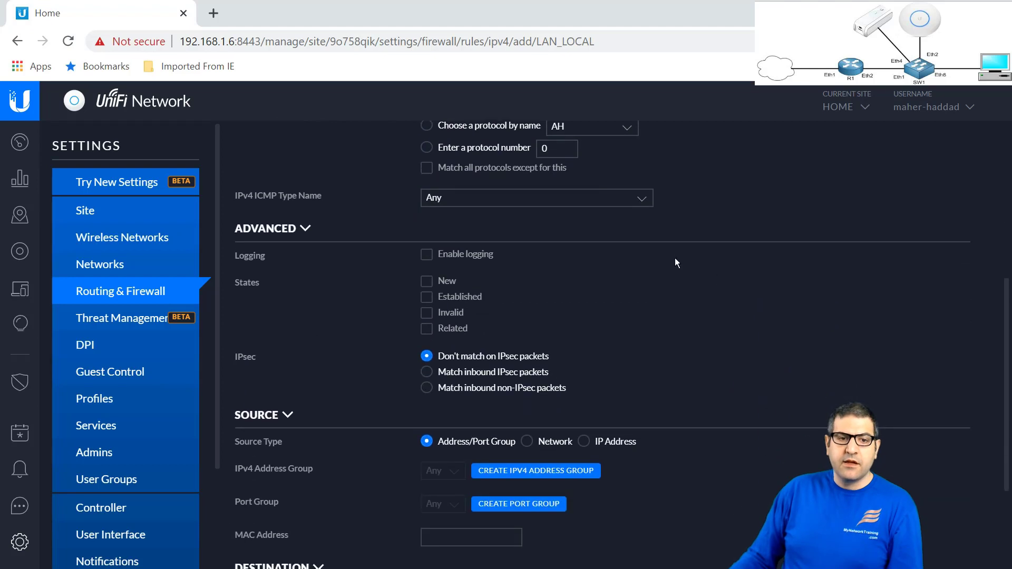
scroll(662, 255, down, 1)
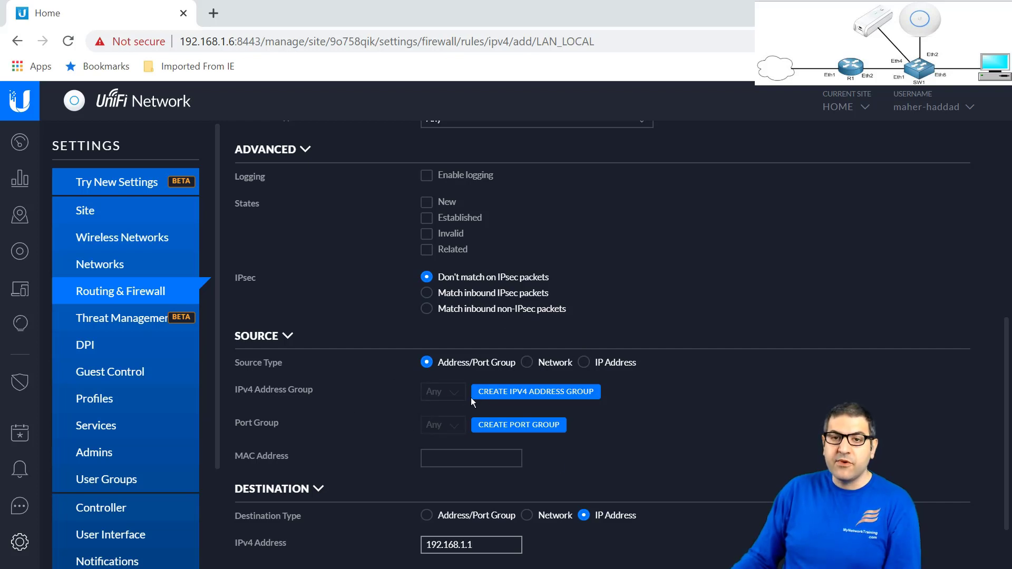
scroll(473, 402, down, 2)
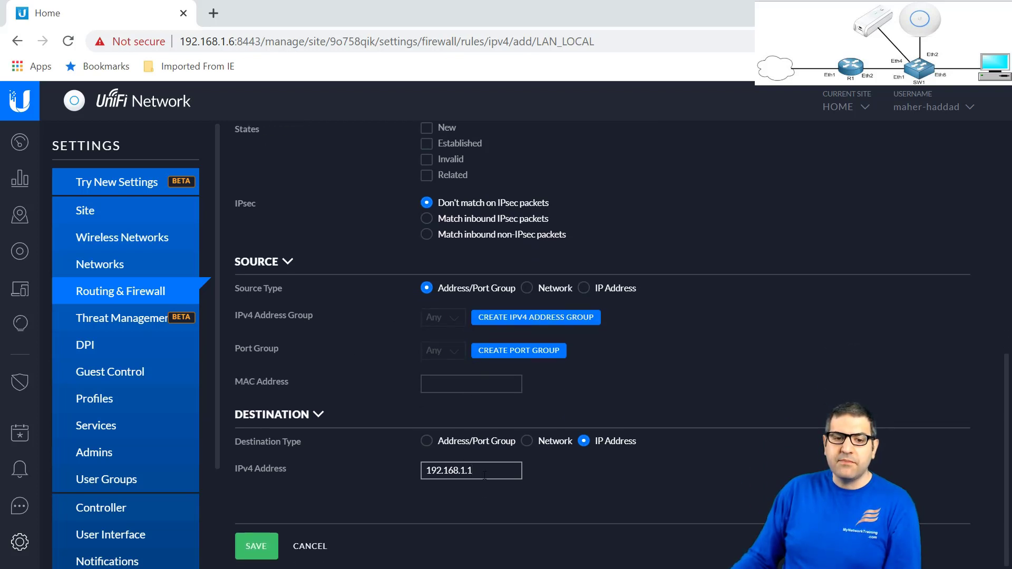
drag(484, 475, 434, 487)
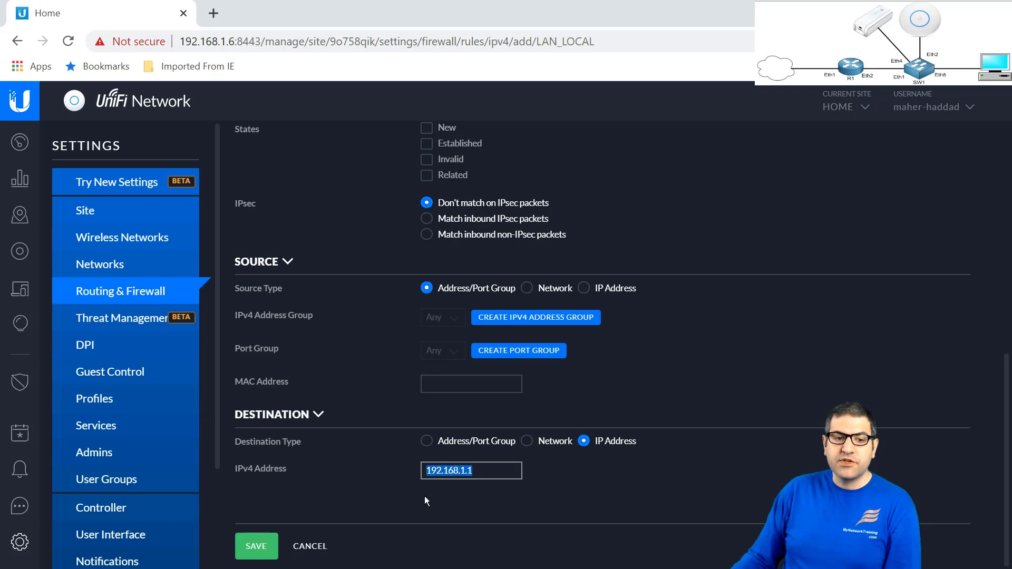
click(425, 496)
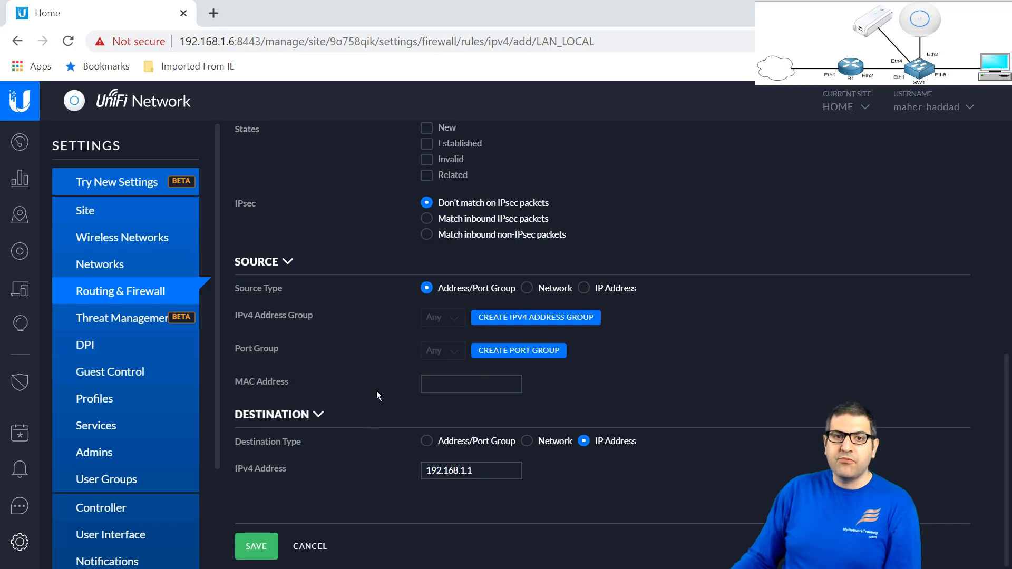
- Save the Block ping to R1 rule and list the wired devices
click(255, 547)
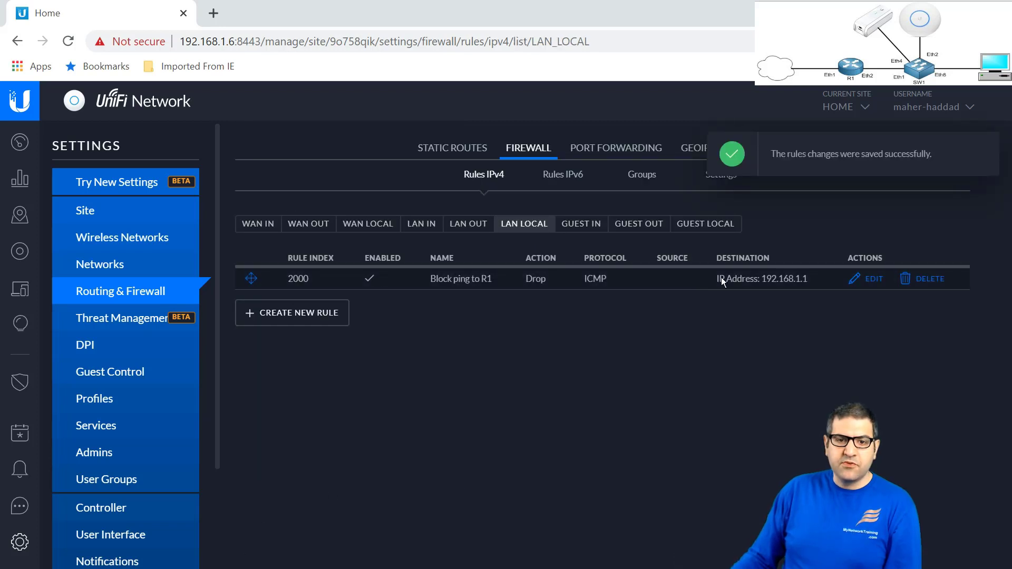
click(21, 252)
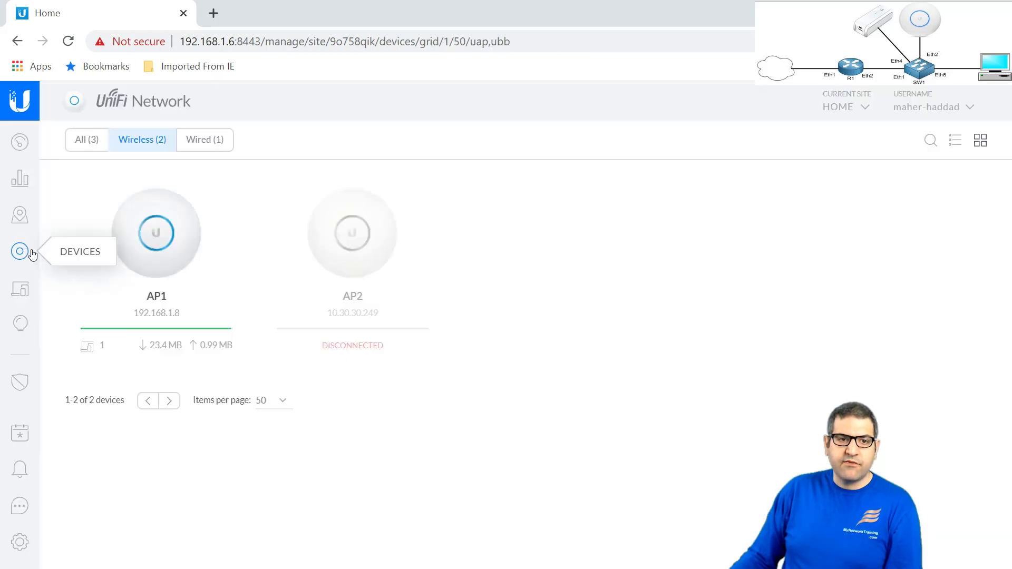
click(213, 147)
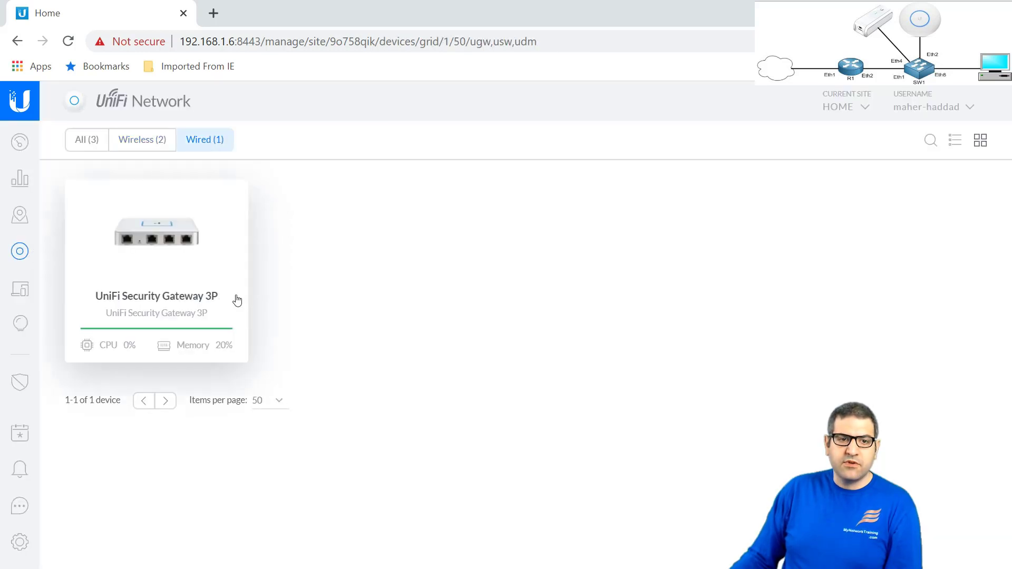
- Reload the devices page and place the running ping window beside the gateway
click(438, 45)
key(Return)
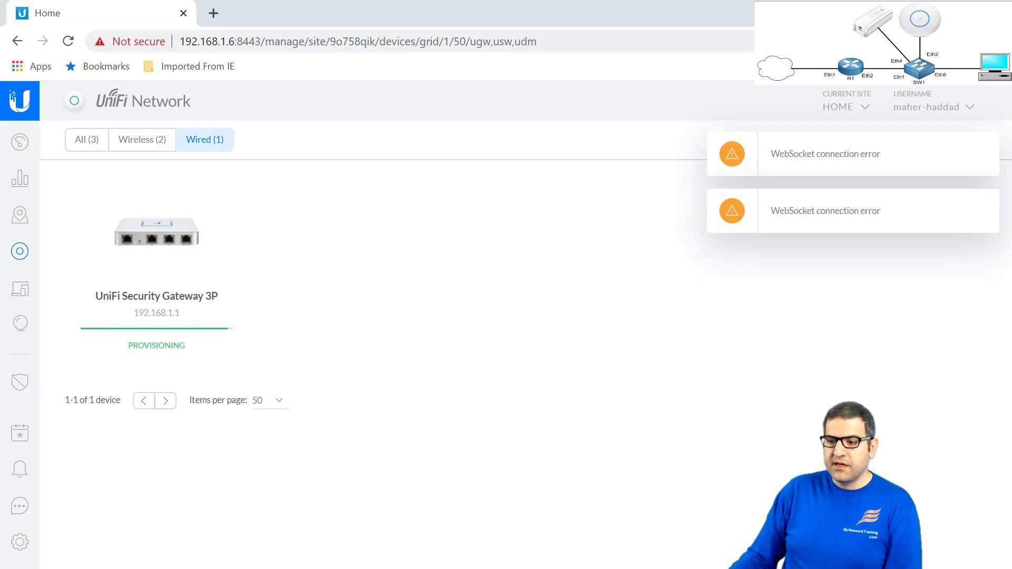
key(alt+Tab)
drag(545, 102, 678, 77)
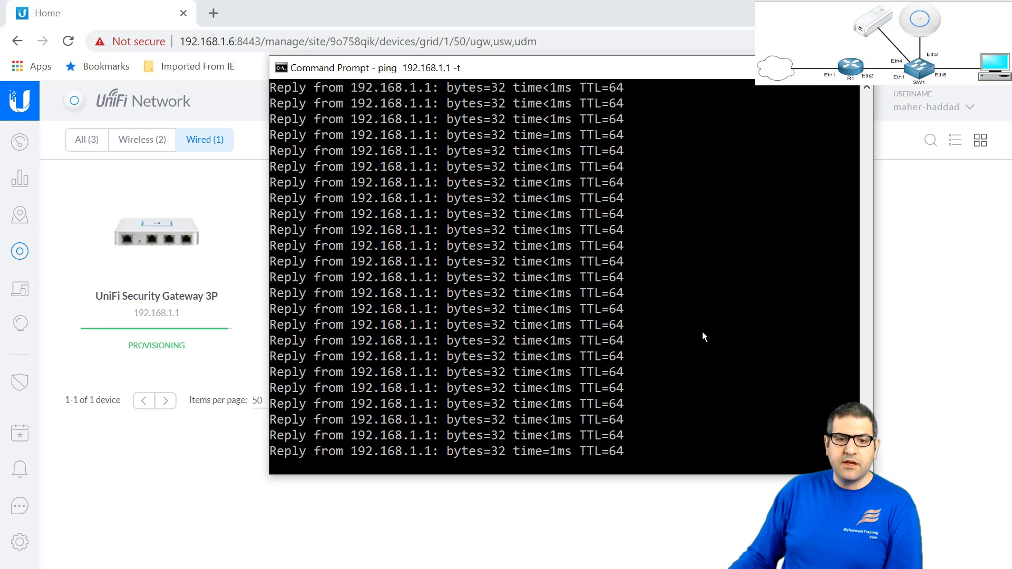
- Reload the devices page until pings to 192.168.1.1 time out, then stop the ping, showing 8 lost
click(639, 48)
key(Return)
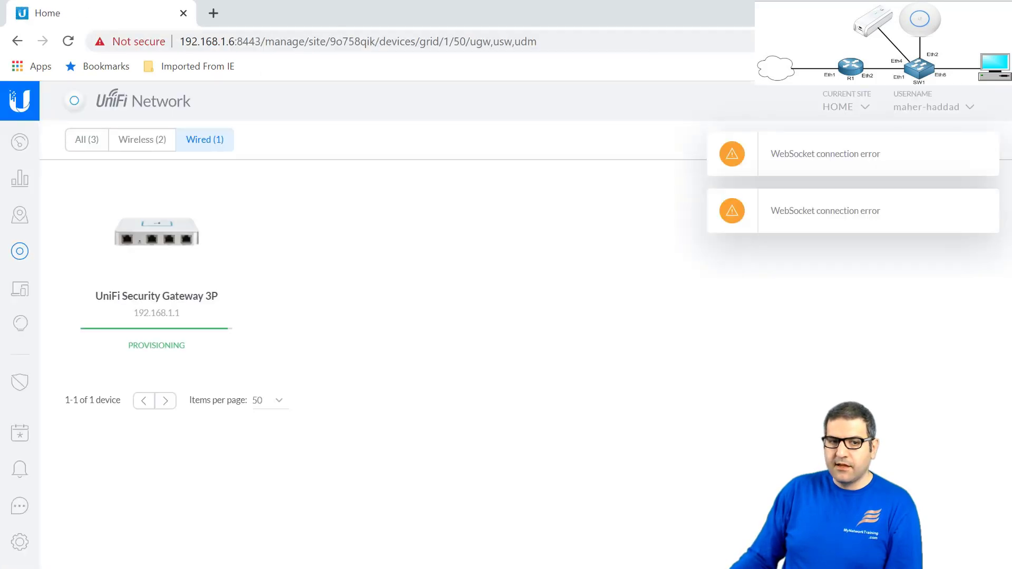
key(alt+Tab)
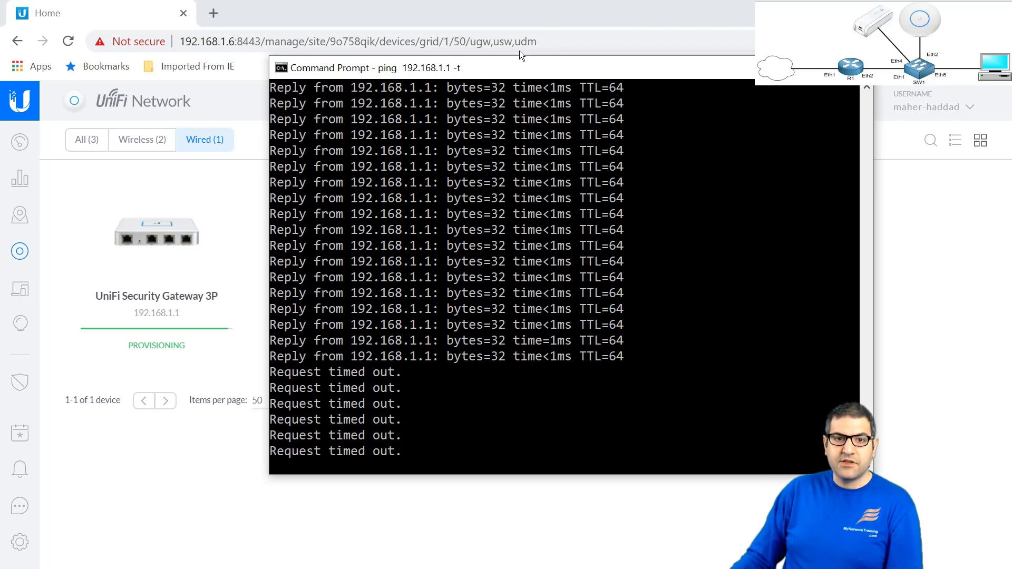
click(535, 40)
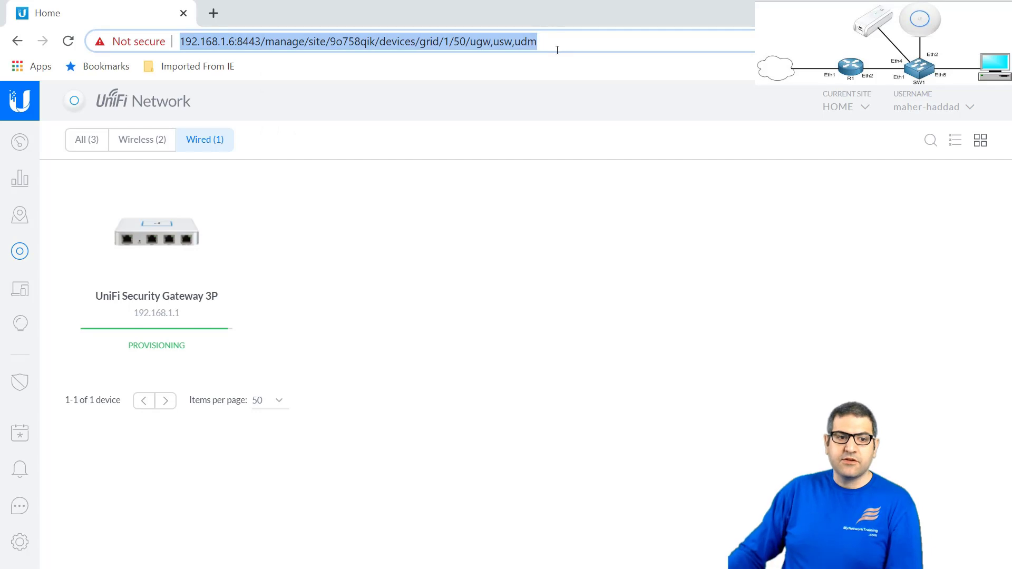
key(Return)
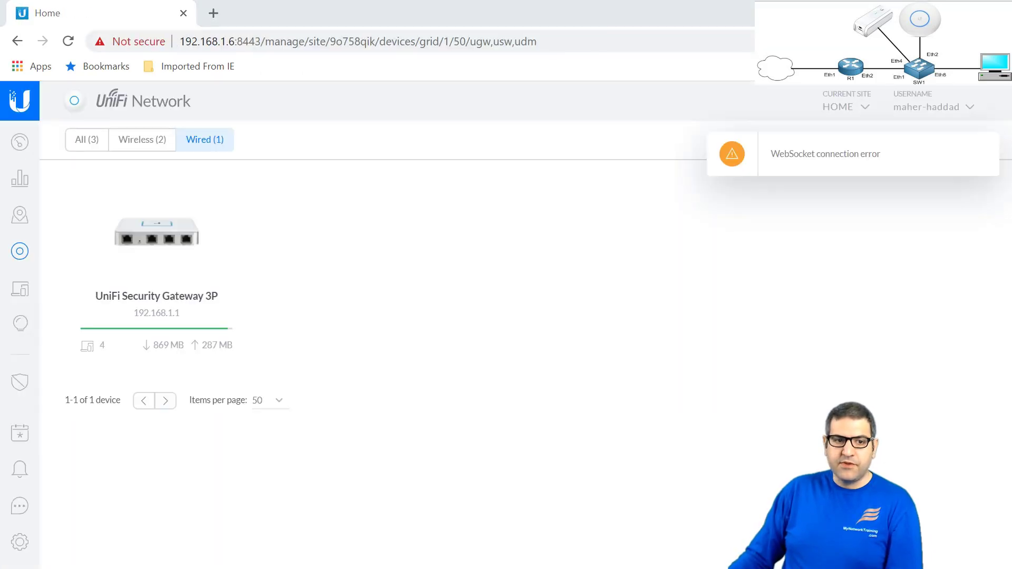
key(alt+Tab)
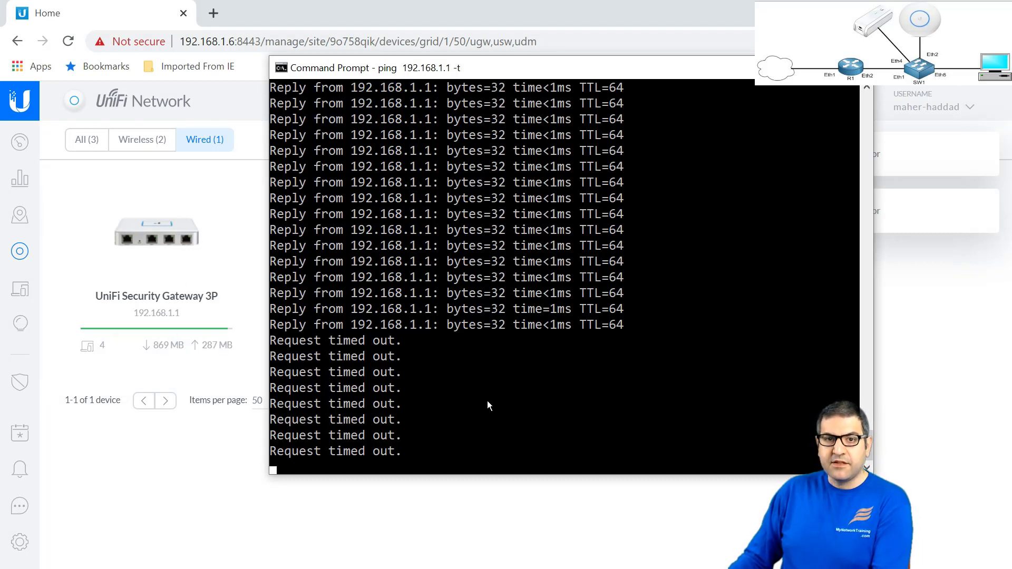
key(ctrl+c)
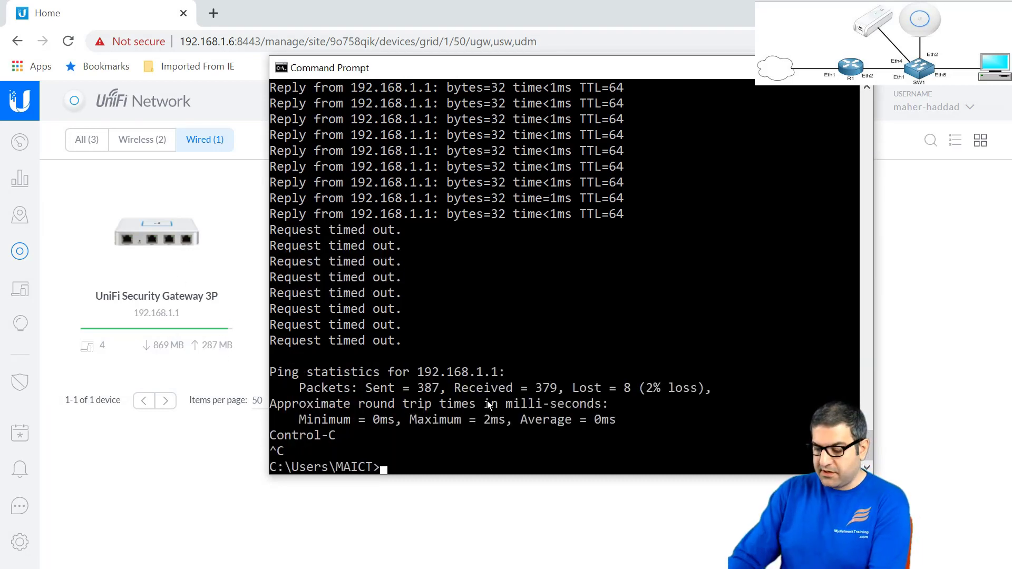
- Run ping google.com, getting four replies with 0% loss
text(ping google.)
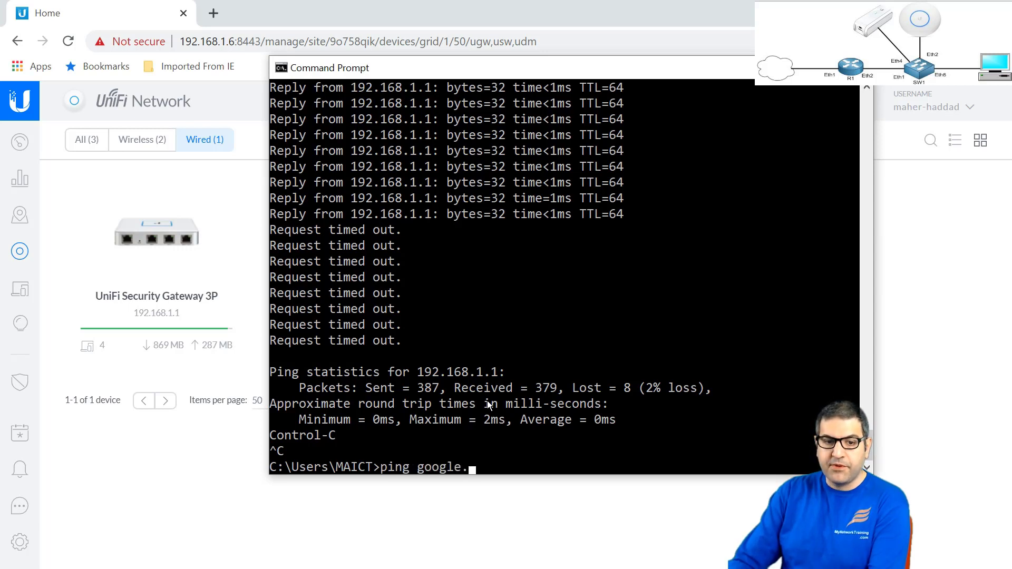
text(com)
key(Return)
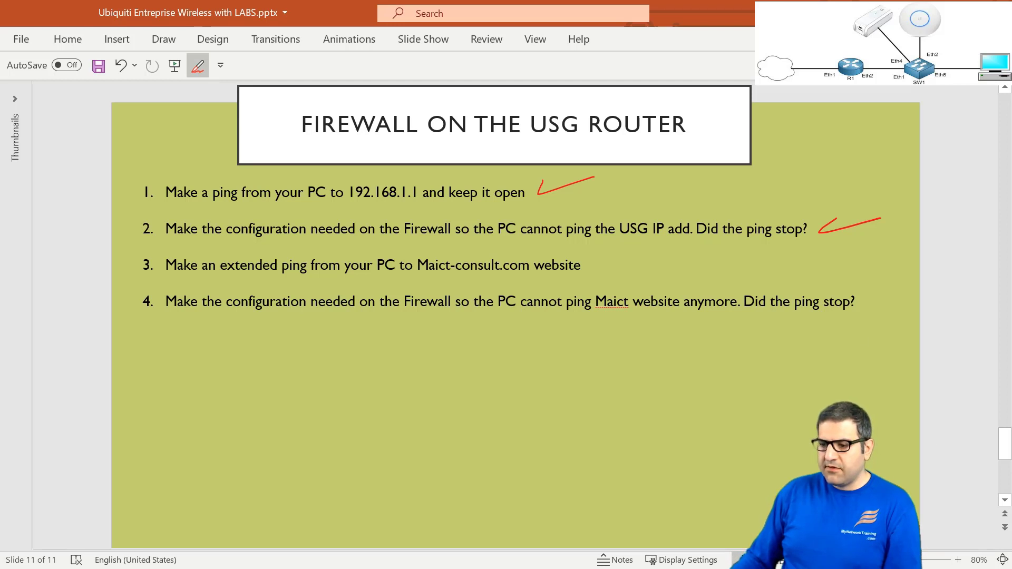
key(alt+Tab)
- Run ping maict-consult.com with 0% loss, then return to the Firewall on USG diagram
text(p)
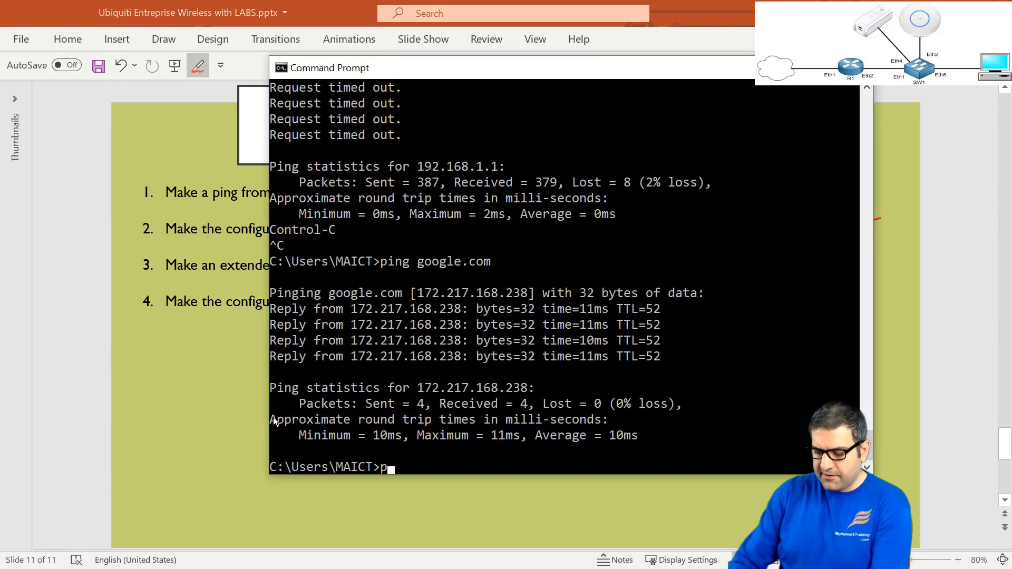
text(ing maict-)
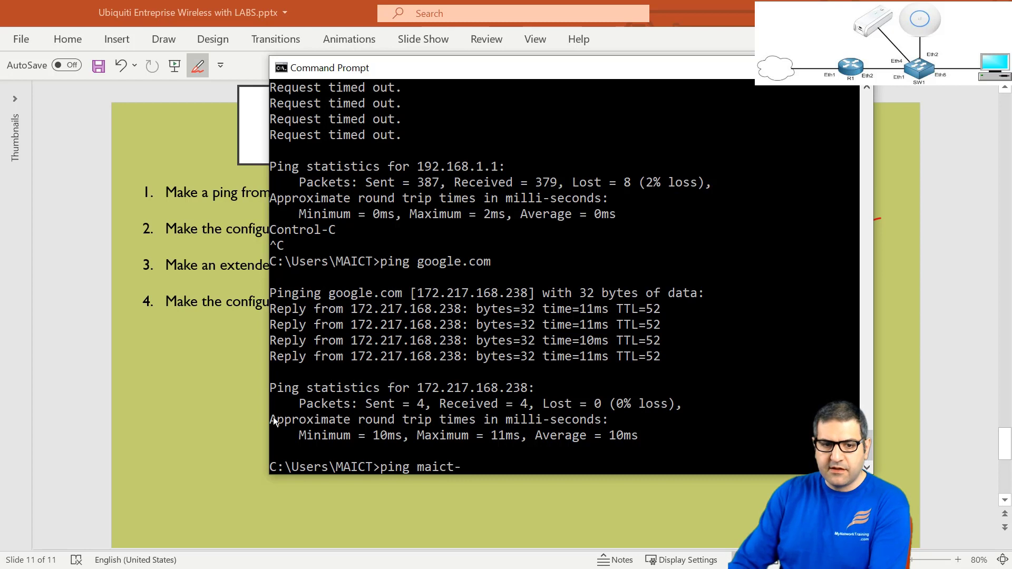
text(consult.com)
key(Return)
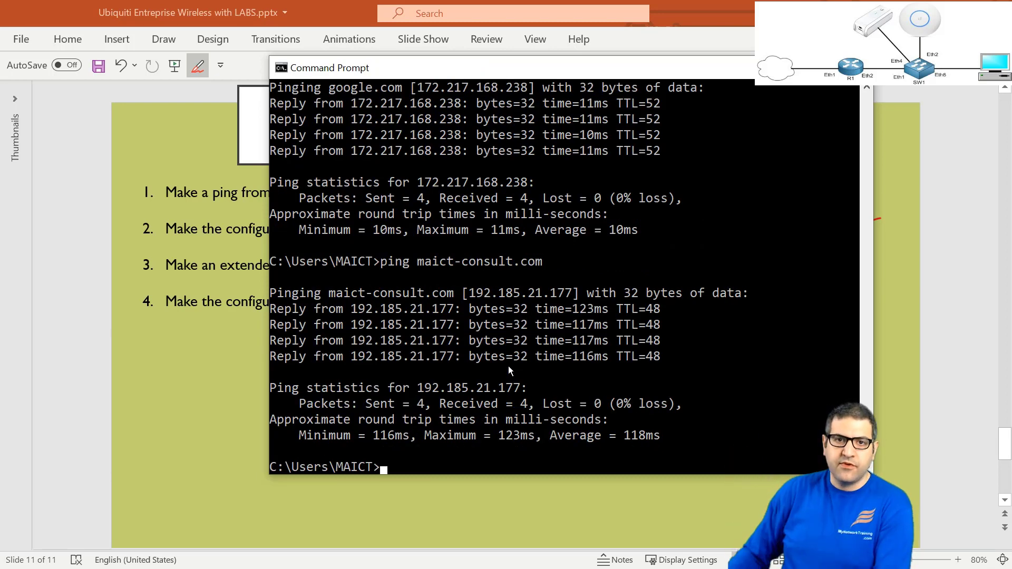
key(alt+Tab)
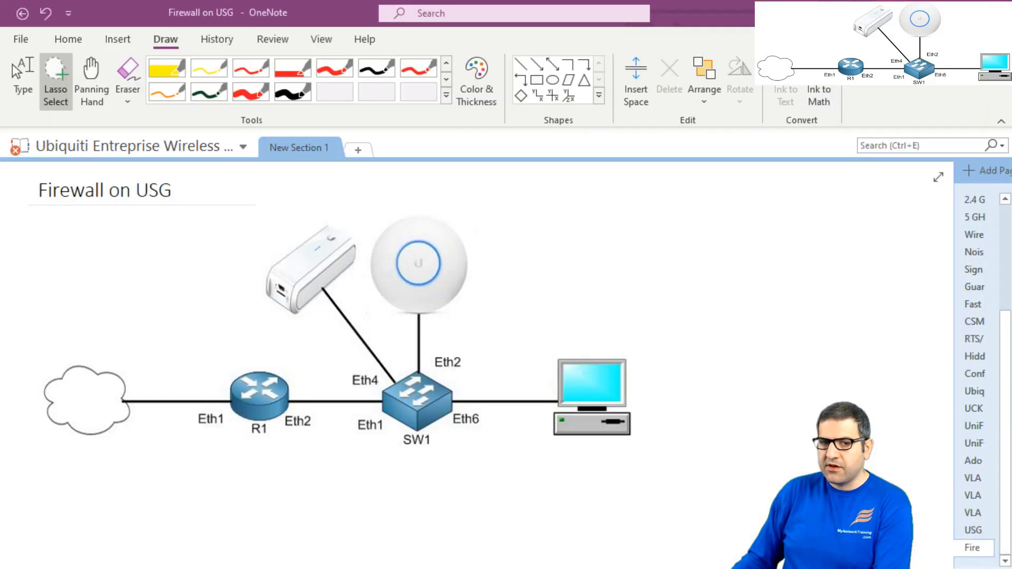
- In red ink, draw a PC-to-cloud arrow, a box under the cloud, and an arrow at R1
click(257, 97)
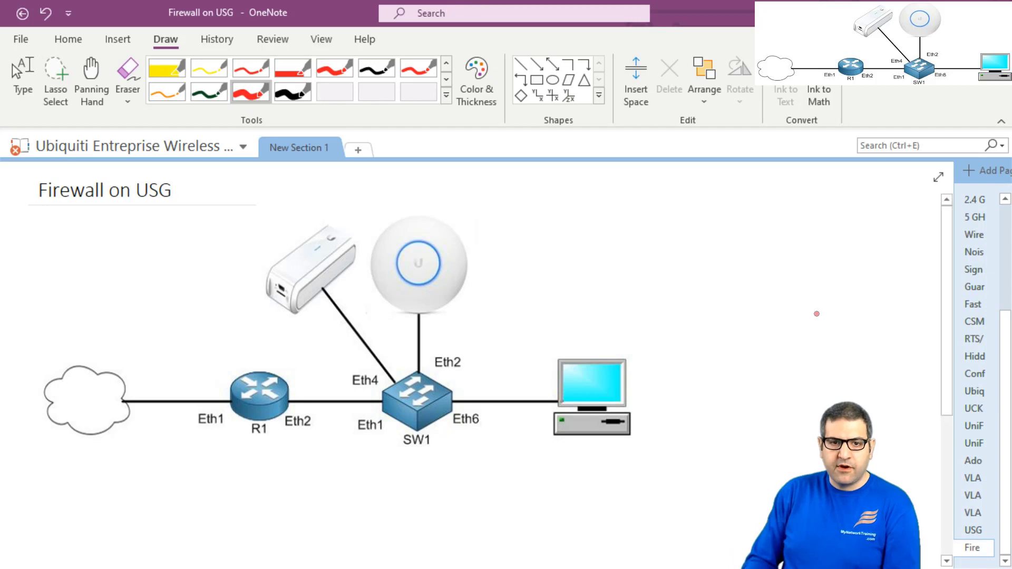
mouse_move(570, 452)
mouse_down()
mouse_move(369, 466)
mouse_move(127, 434)
mouse_move(158, 433)
mouse_up()
mouse_move(69, 458)
mouse_down()
mouse_move(74, 485)
mouse_move(123, 483)
mouse_move(74, 487)
mouse_up()
drag(559, 447, 568, 460)
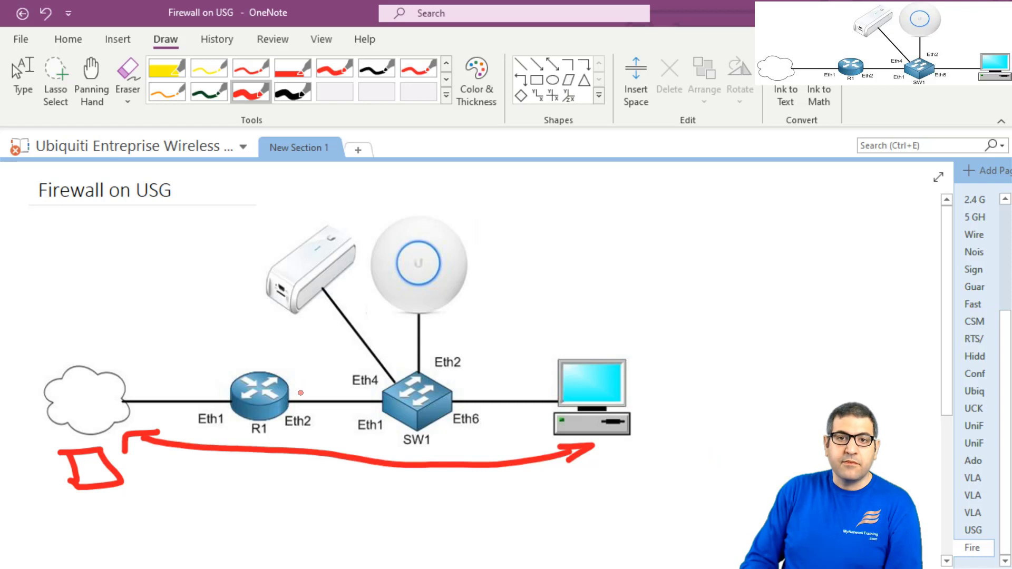
drag(311, 380, 291, 396)
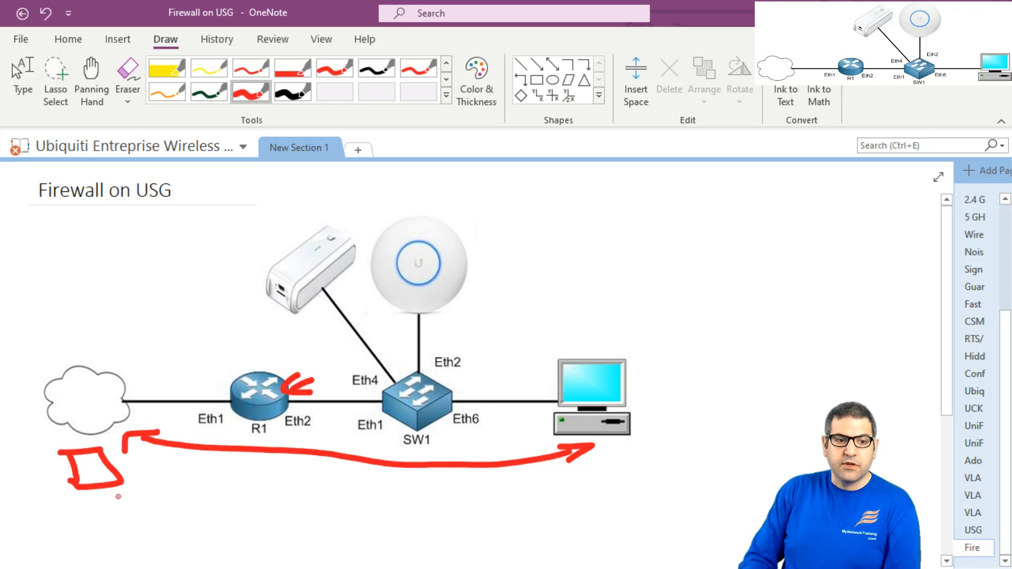
mouse_move(121, 493)
mouse_down()
mouse_move(139, 515)
mouse_move(114, 501)
mouse_move(141, 496)
mouse_up()
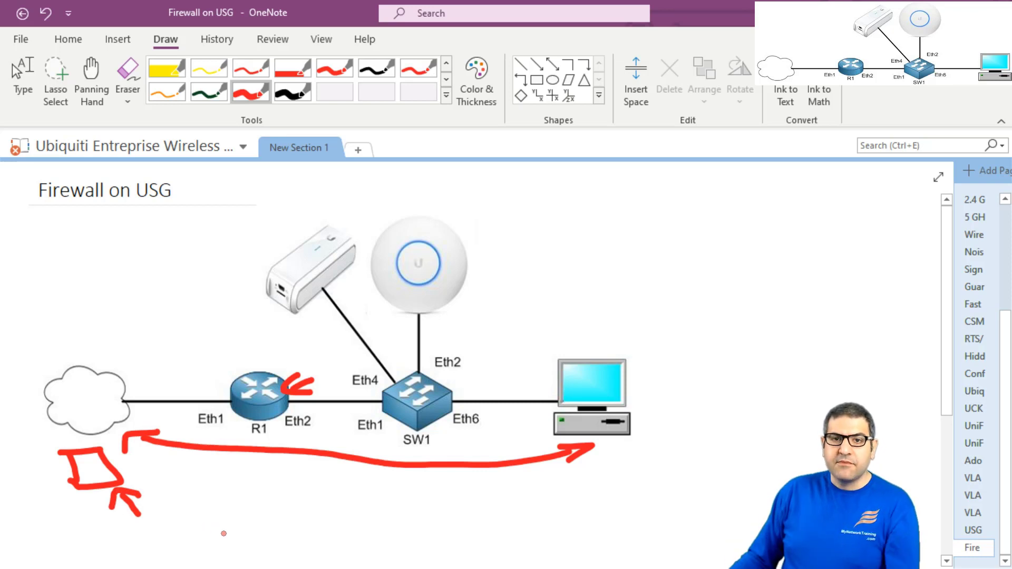
key(Escape)
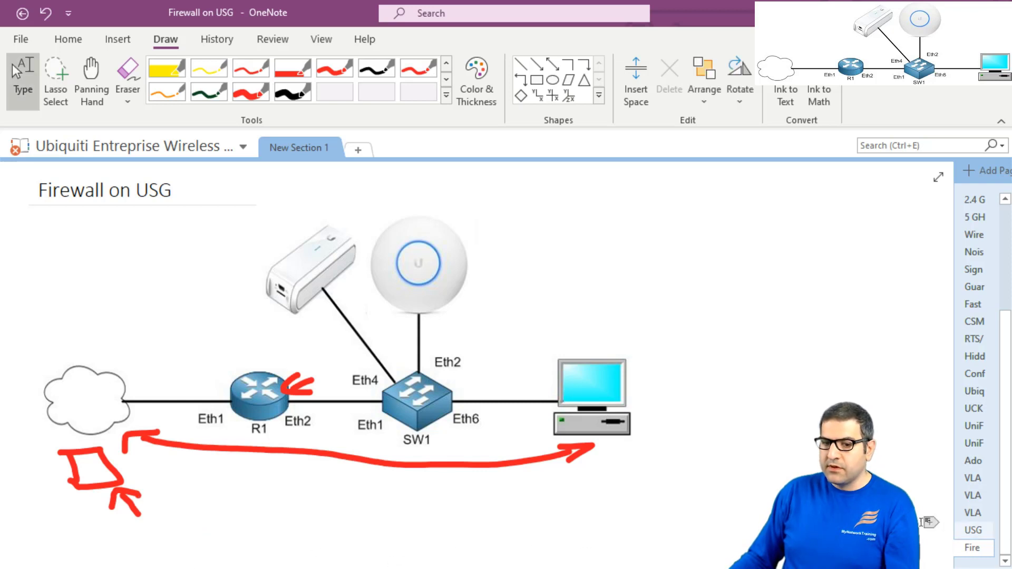
key(alt+Tab)
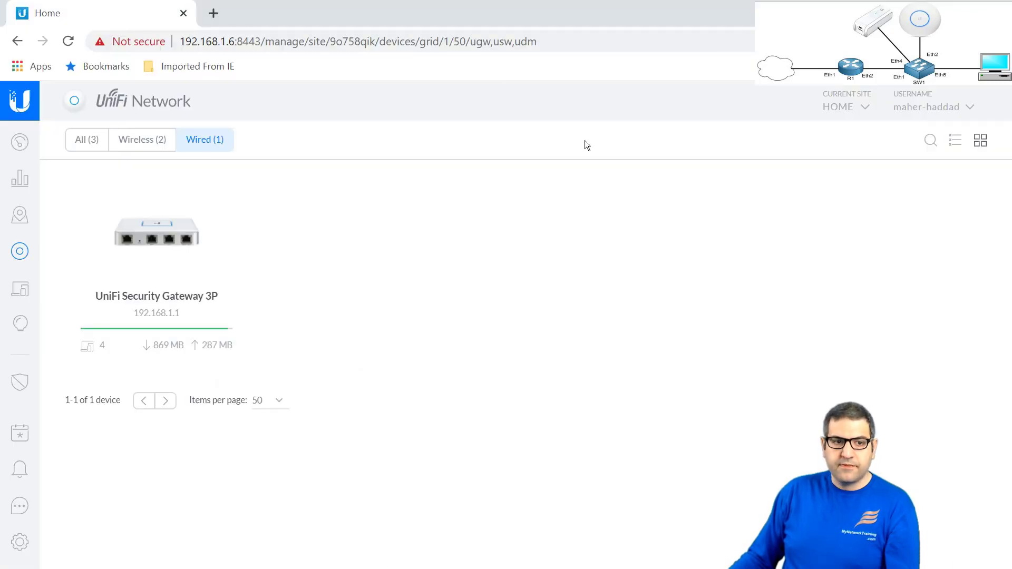
- In Settings > Routing & Firewall > Firewall, check the LAN LOCAL rule and create a new LAN IN rule
click(19, 541)
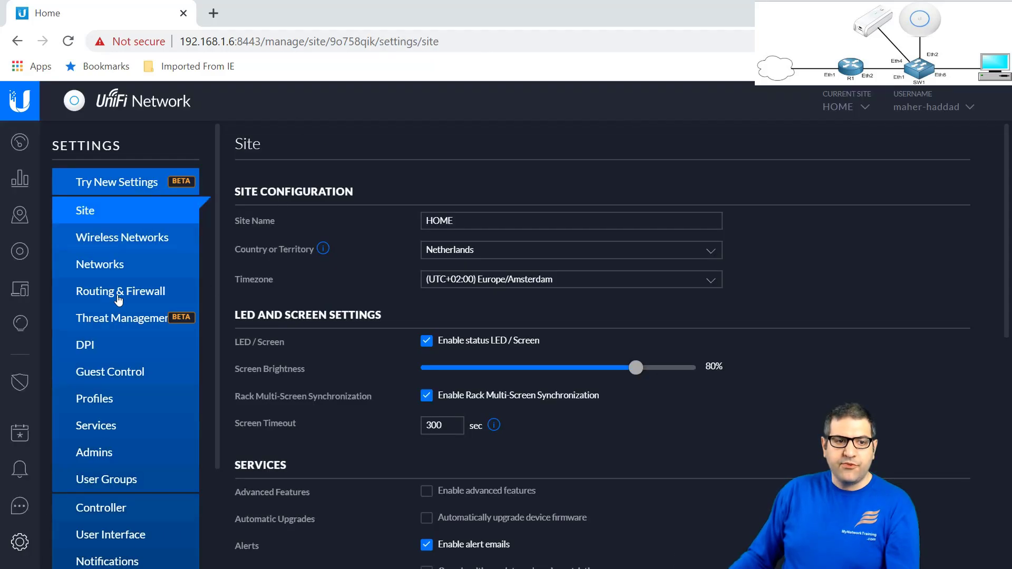
click(118, 299)
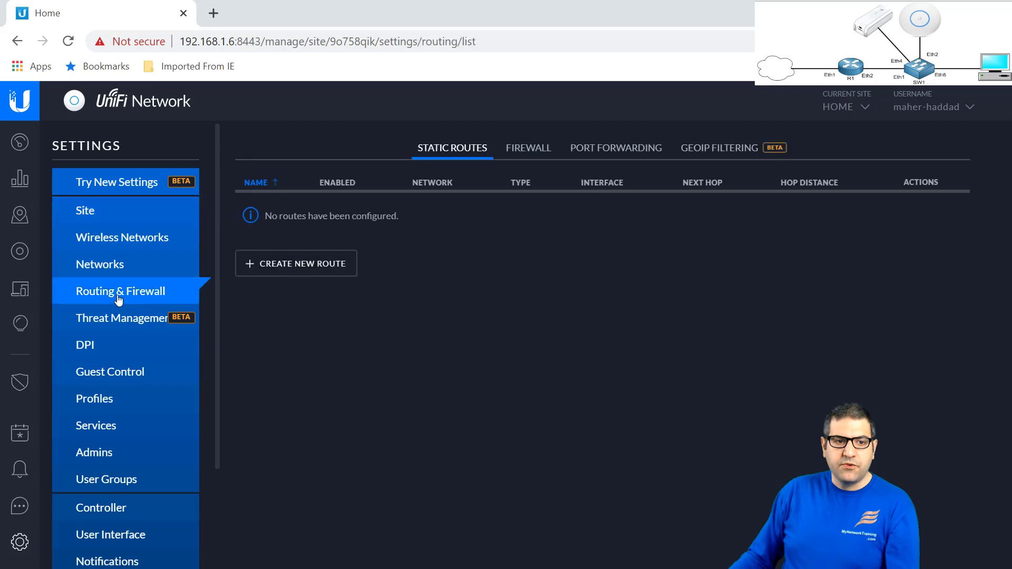
click(526, 147)
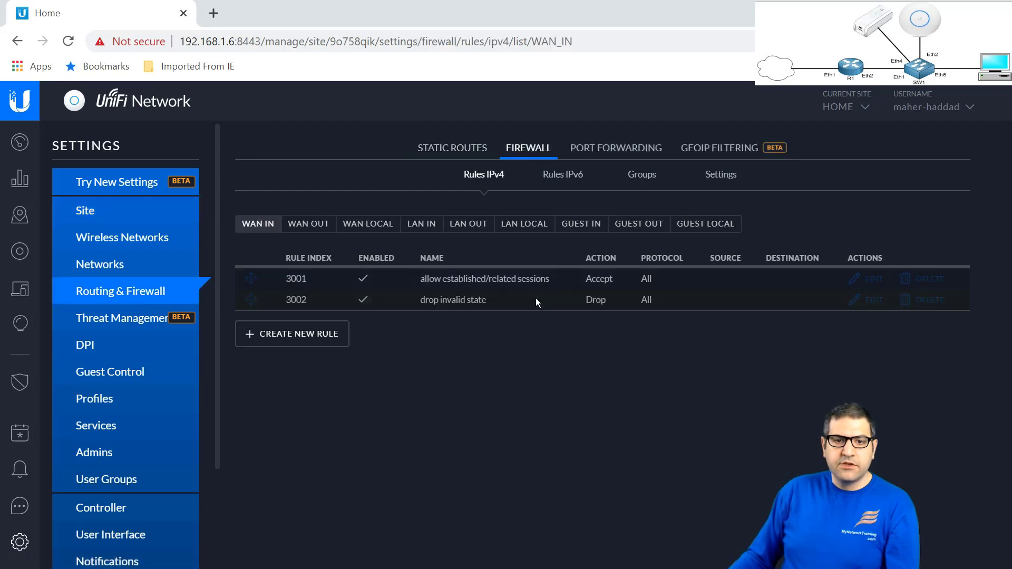
click(524, 226)
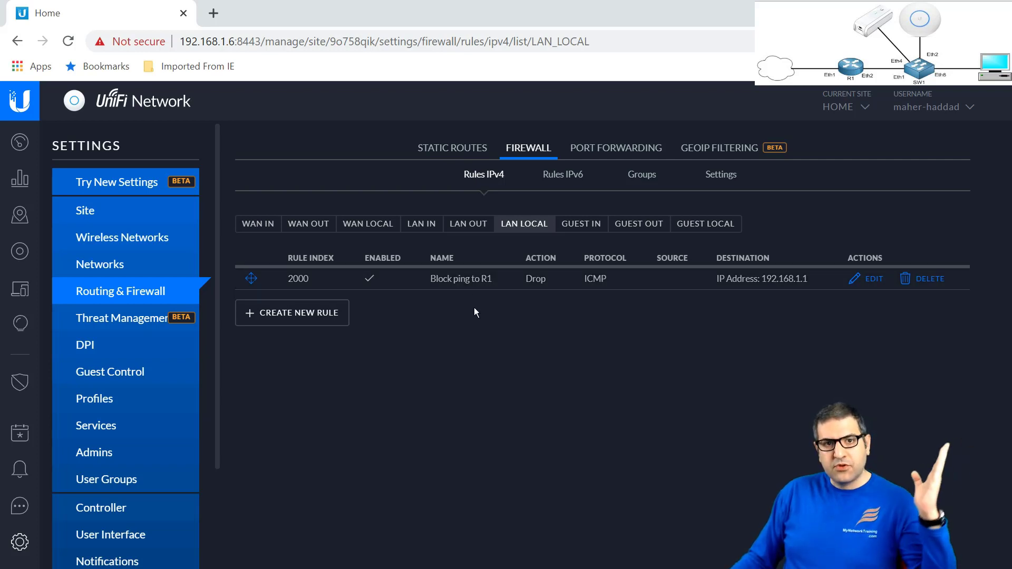
click(426, 228)
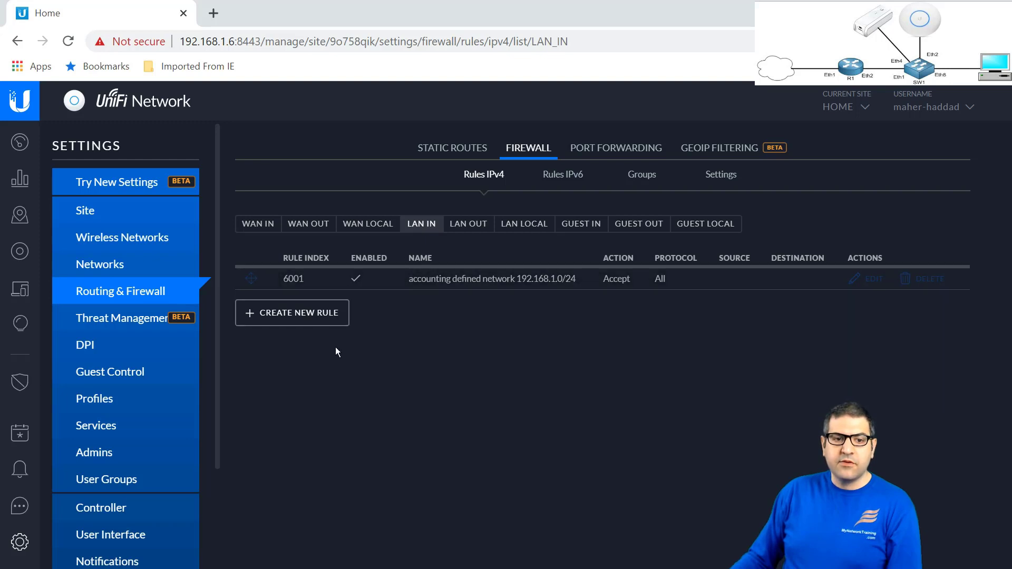
click(290, 315)
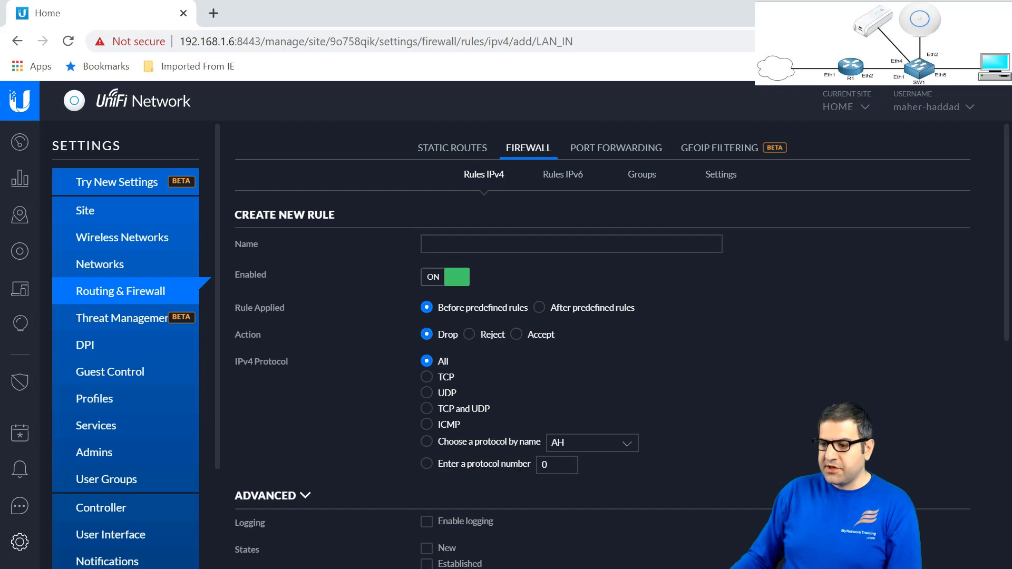
- Rerun the maict-consult.com ping with -t so it runs continuously, then return to the rule form
key(alt+Tab)
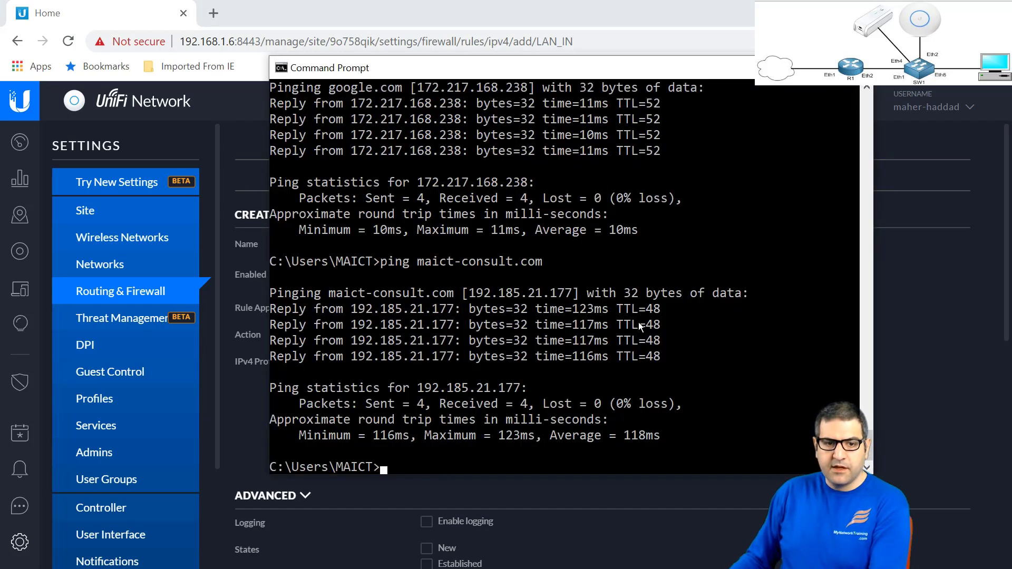
key(Up)
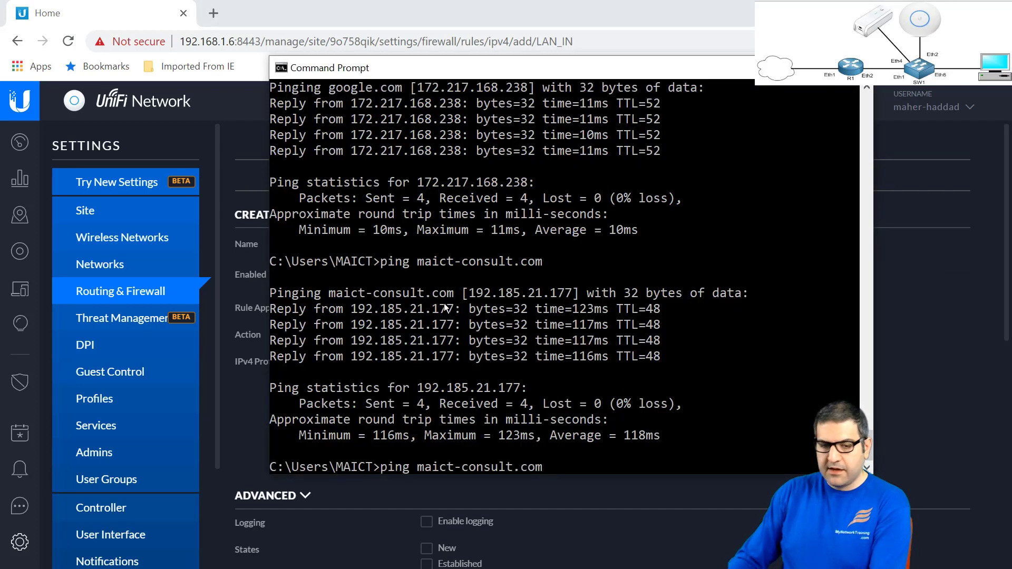
text(-t)
key(Return)
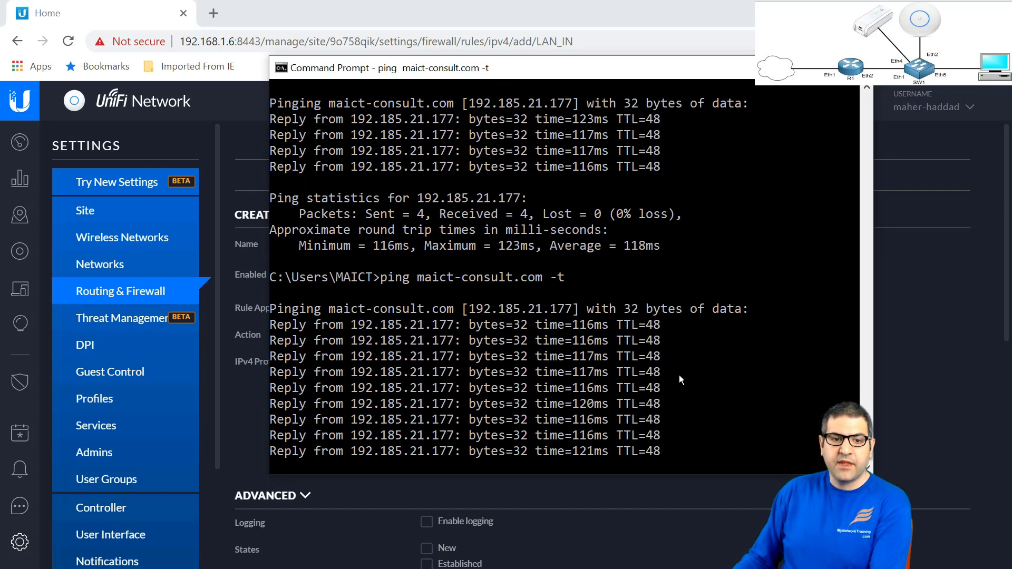
key(alt+Tab)
click(428, 240)
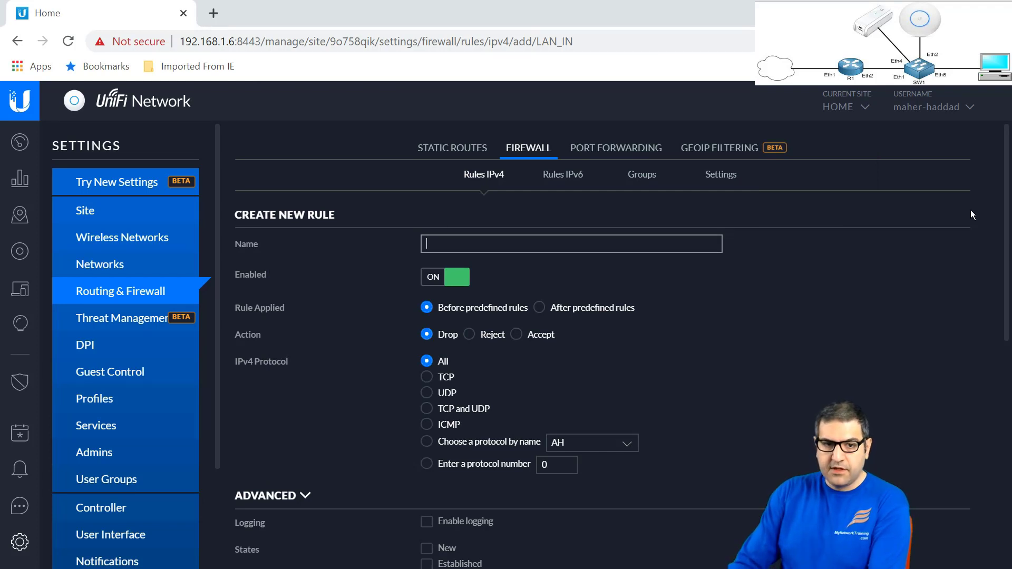
- Name the rule 'Block Ping Maict-consult' and set its IPv4 protocol to ICMP
text(Block)
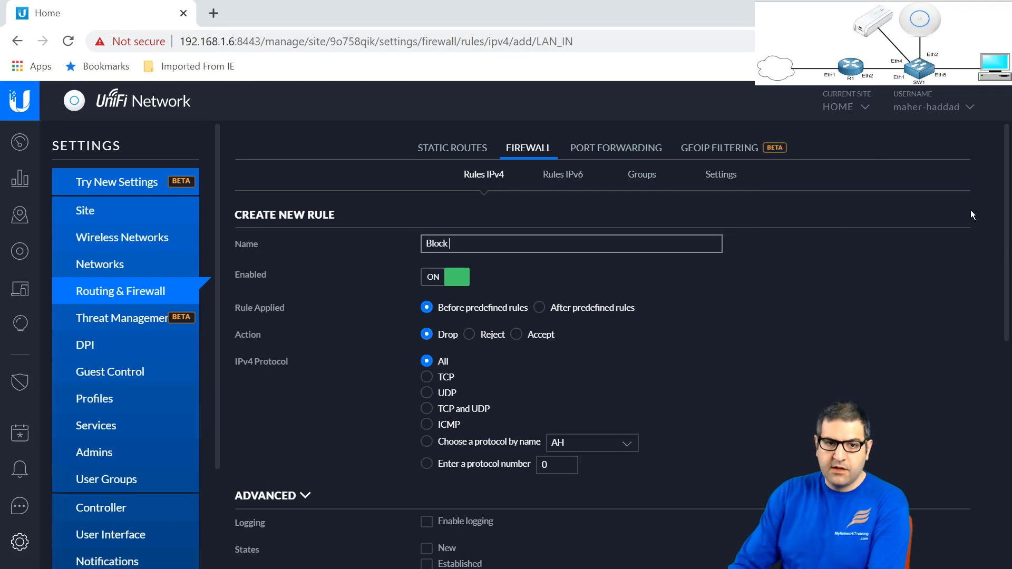
text( Pi)
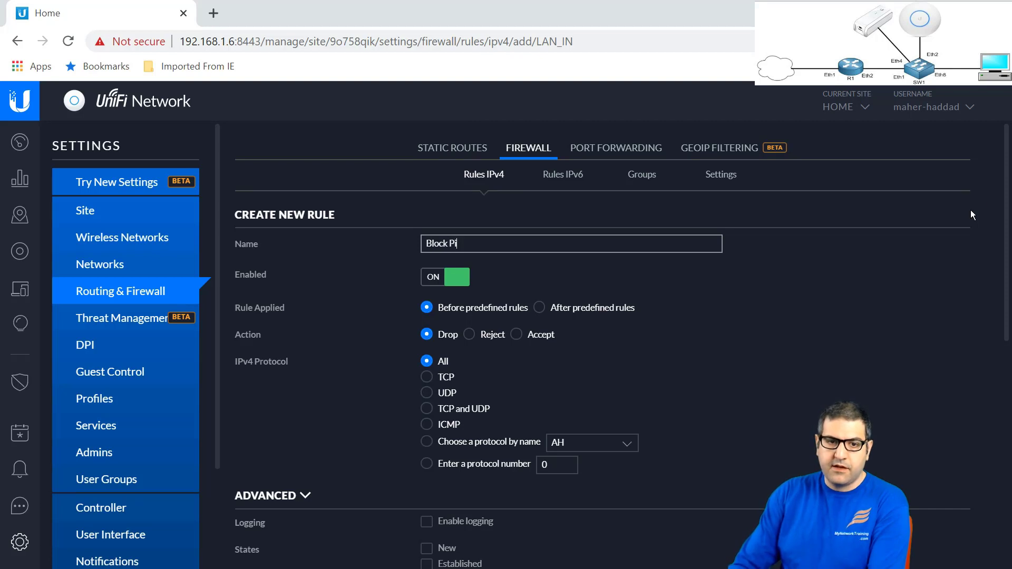
text(ng Maic)
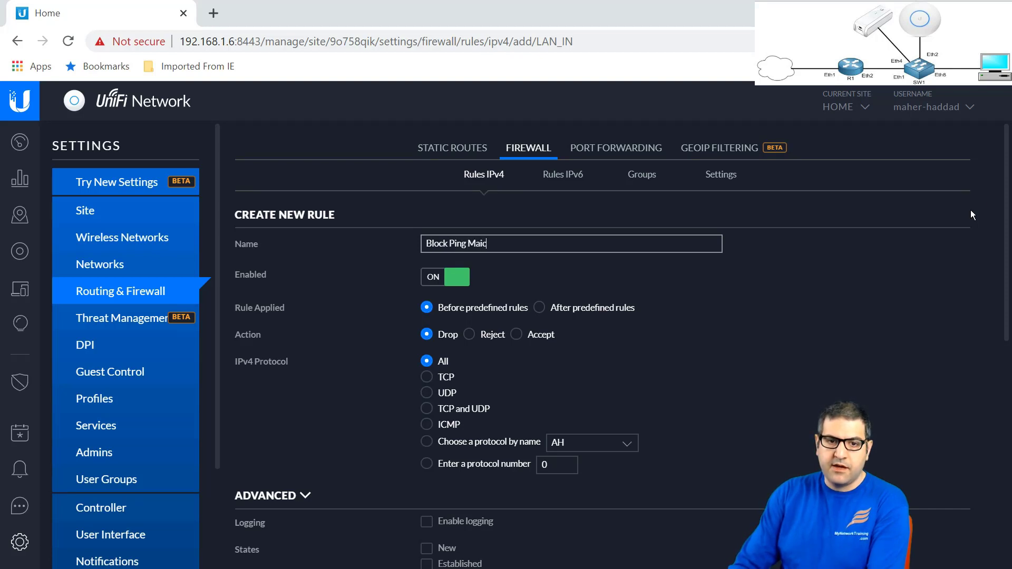
text(t-consult)
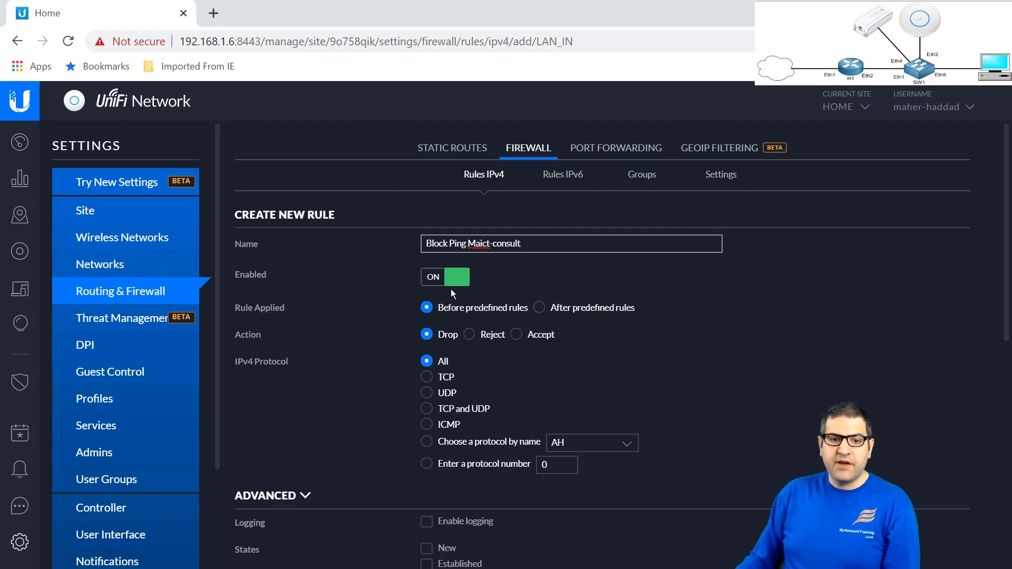
click(427, 425)
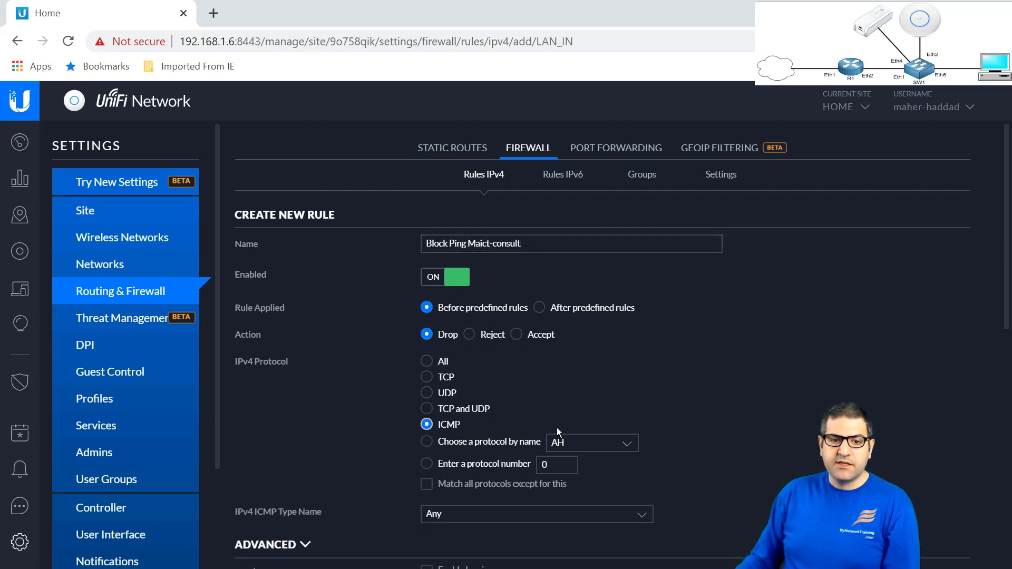
- Set the rule's destination type to a single IP Address
scroll(594, 327, down, 3)
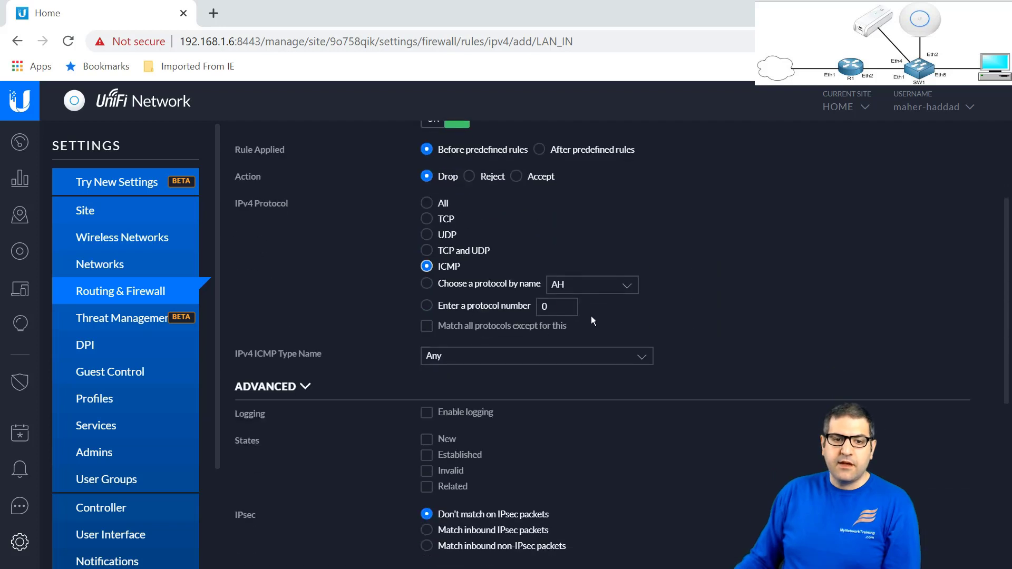
scroll(467, 369, down, 6)
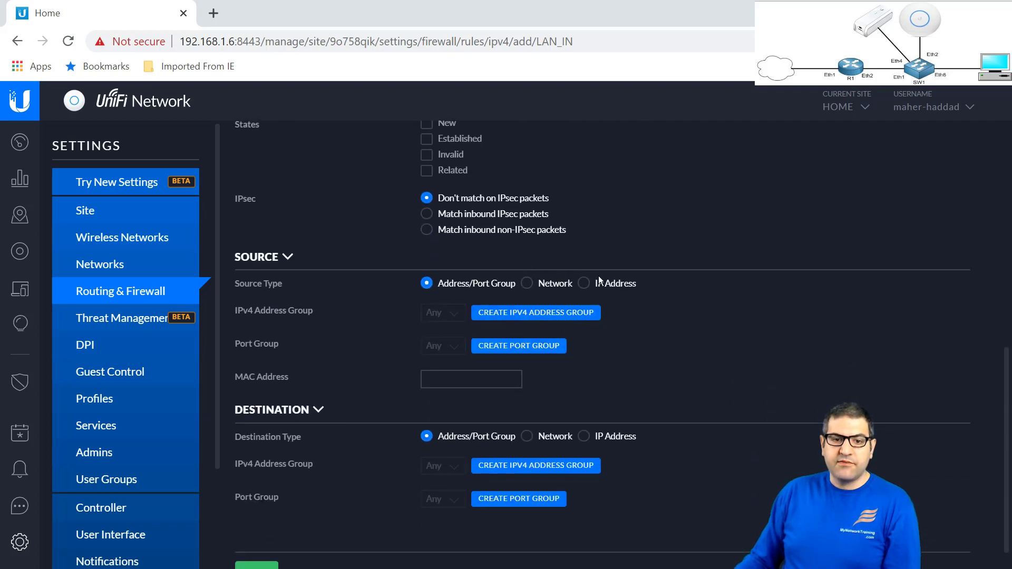
scroll(556, 312, down, 1)
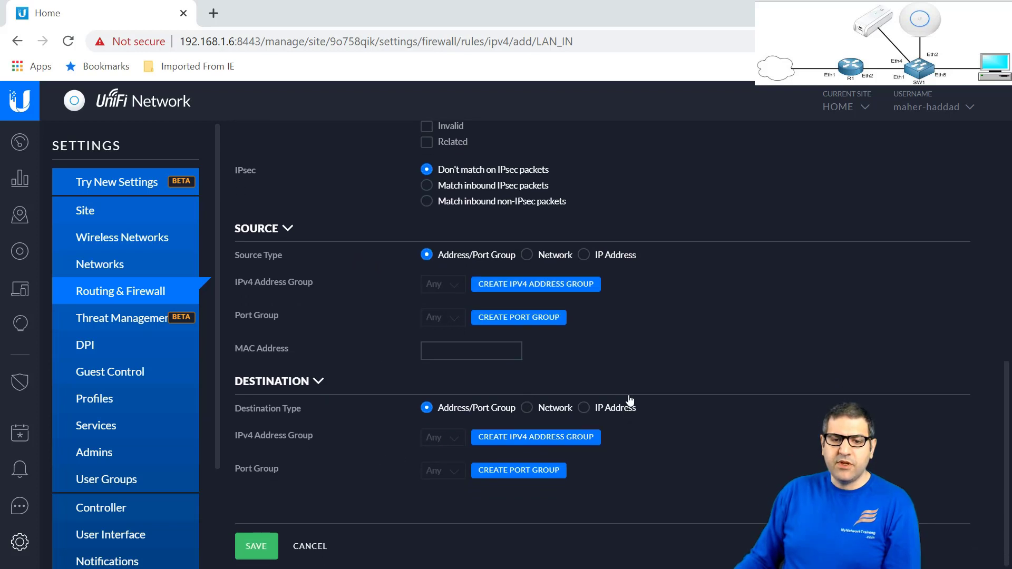
click(584, 411)
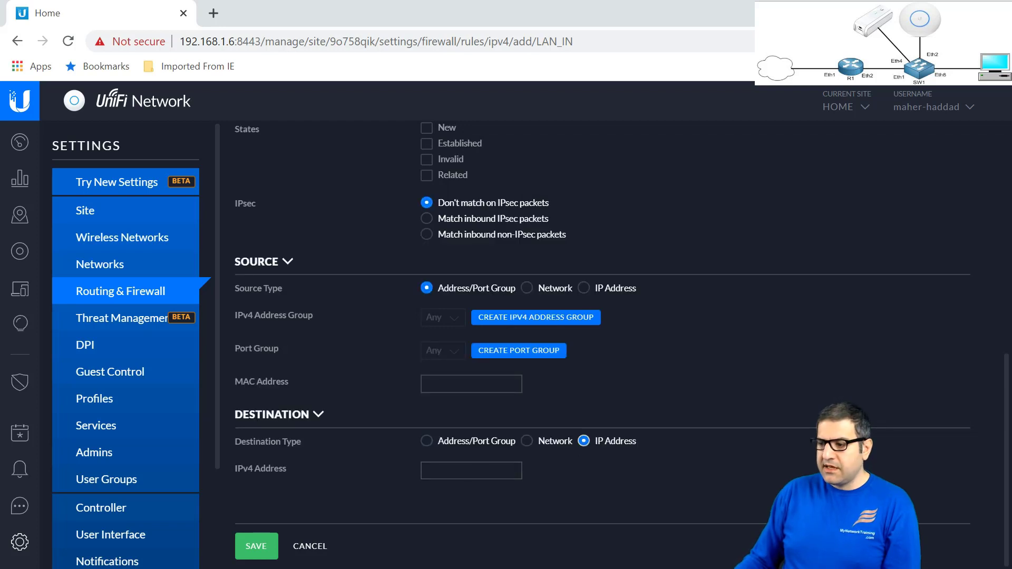
key(alt+Tab)
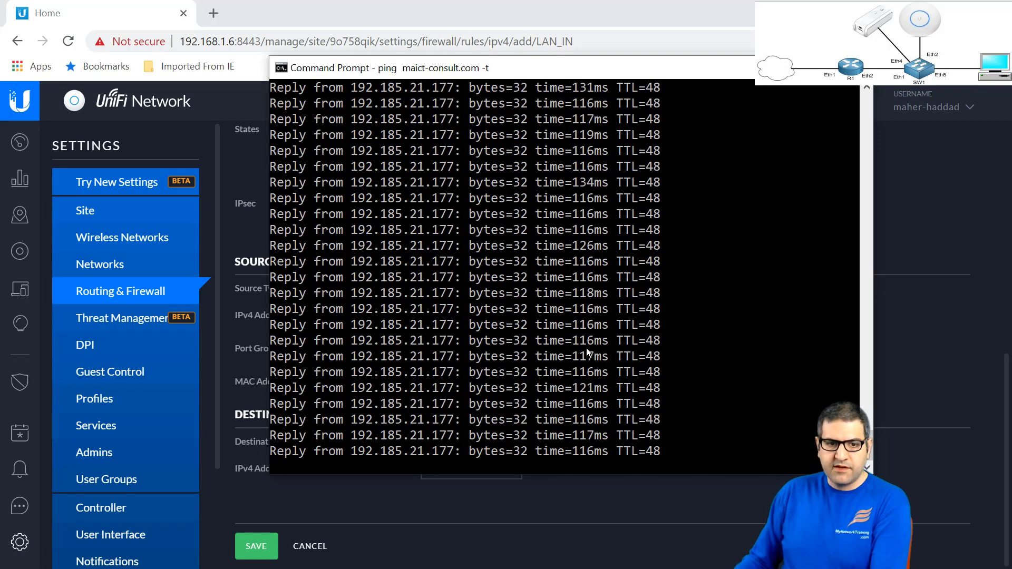
key(alt+Tab)
- Enter destination IPv4 address 192.185.21.177 and save the rule
click(464, 470)
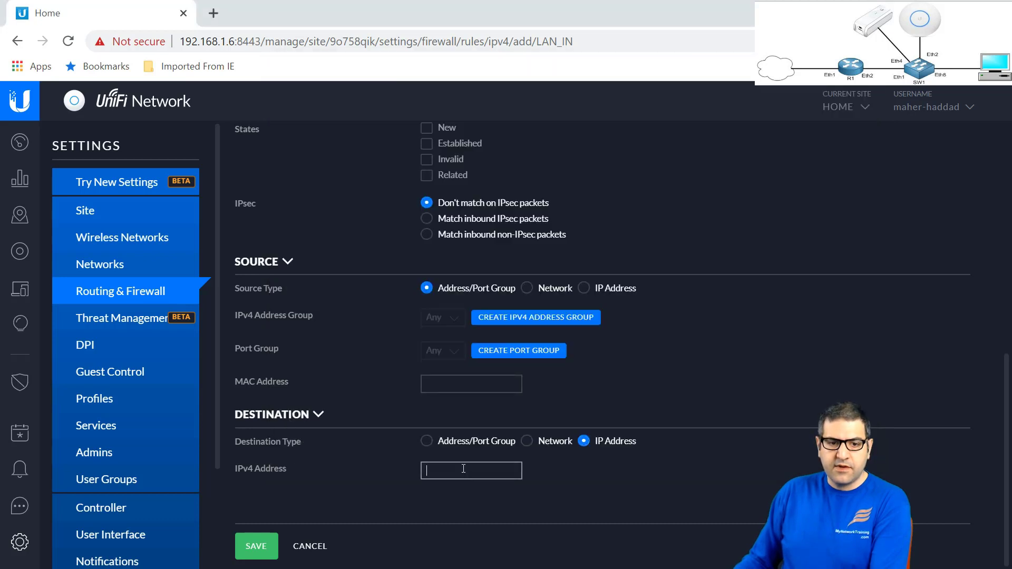
text(189)
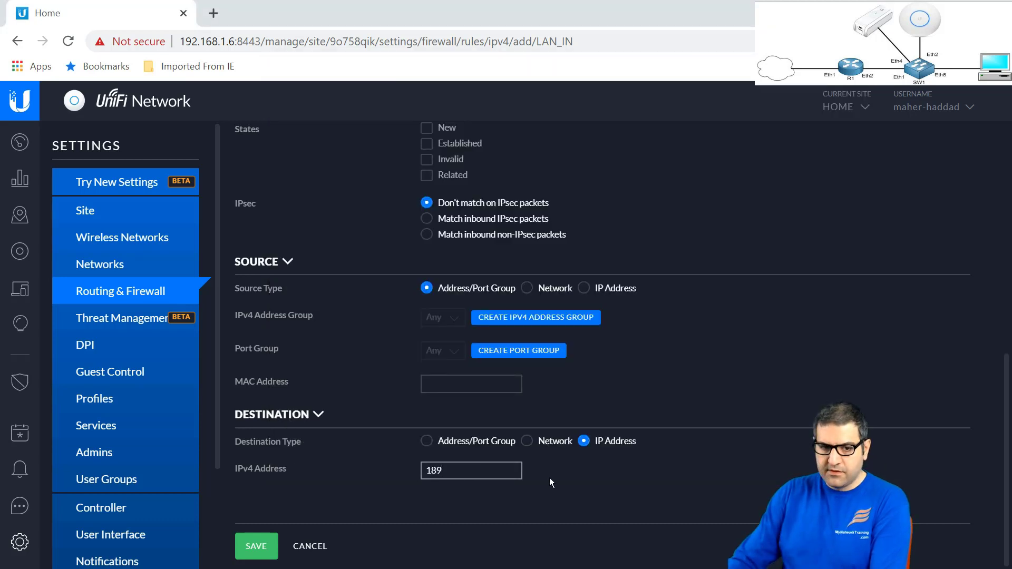
key(BackSpace)
key(BackSpace)
text(92)
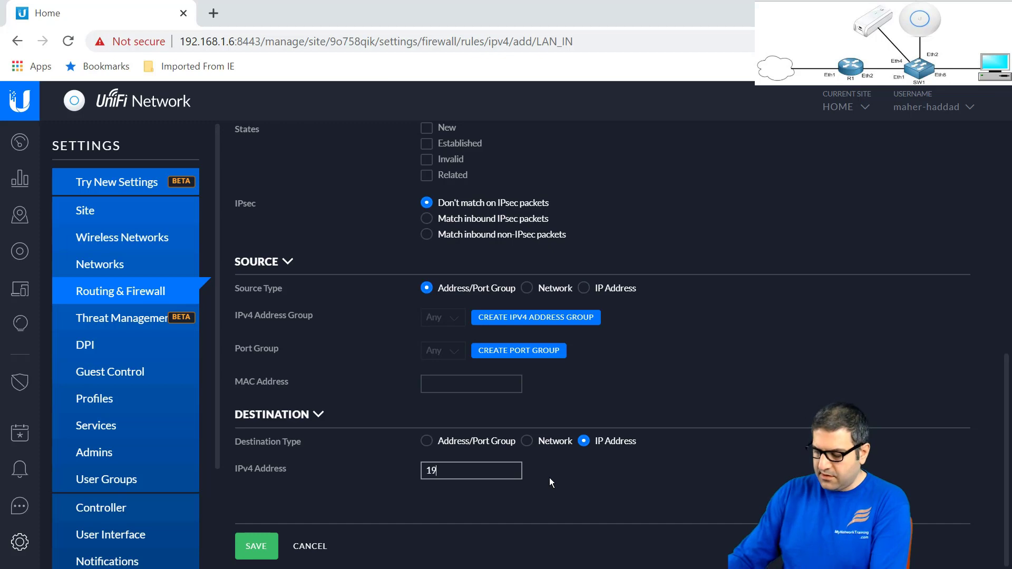
text(.185)
key(alt+Tab)
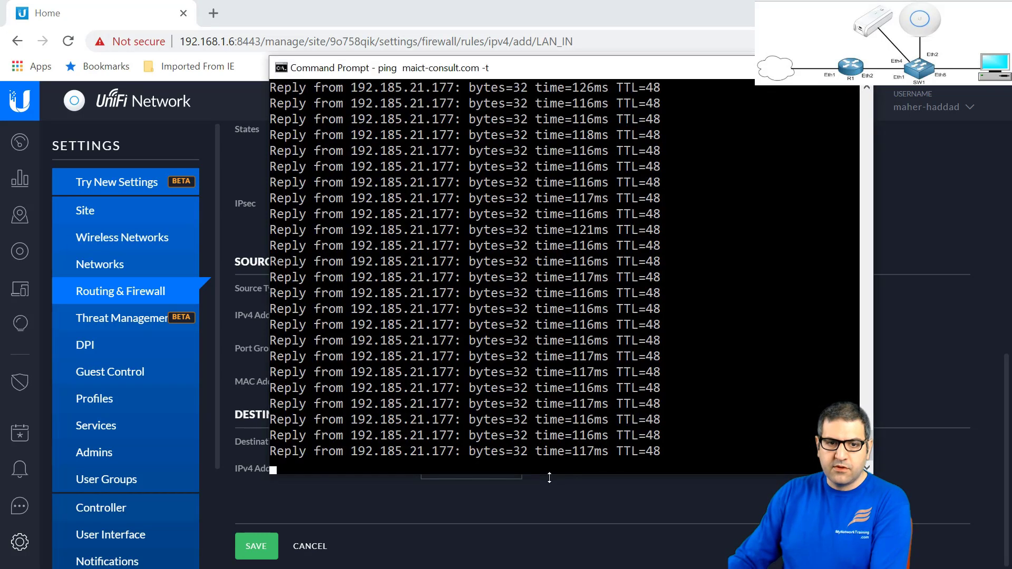
key(alt+Tab)
text(.)
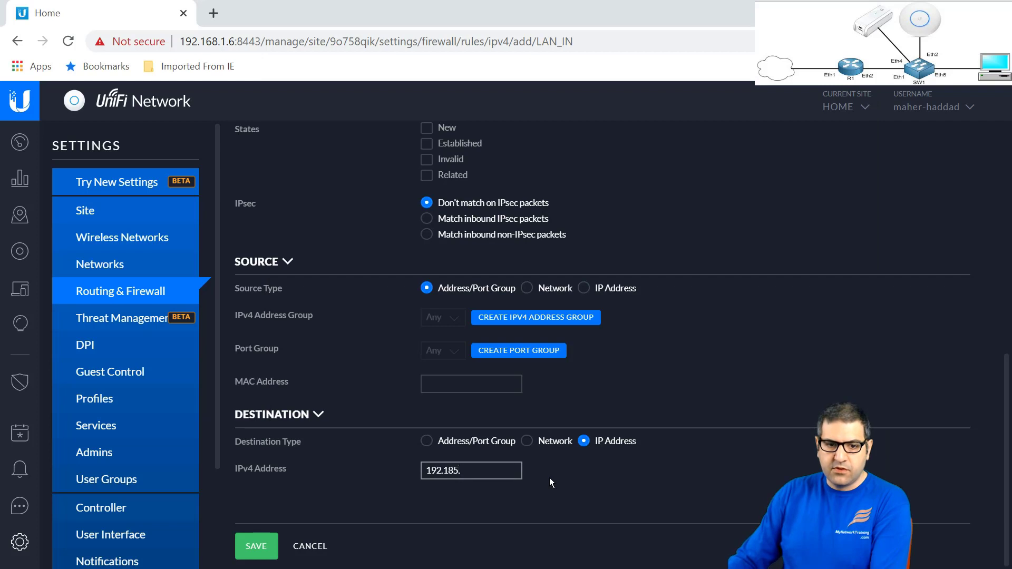
text(21.177)
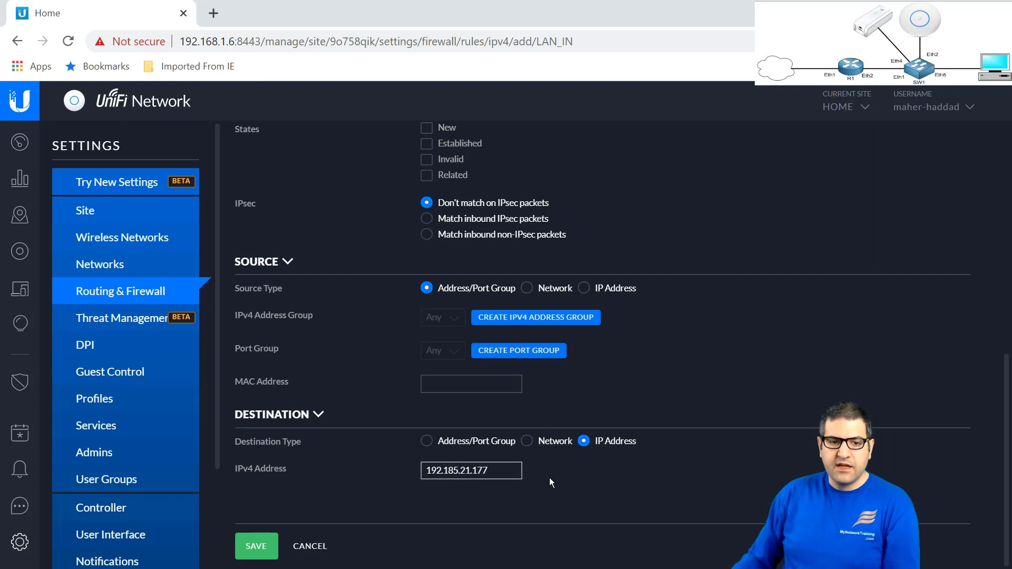
scroll(660, 394, up, 9)
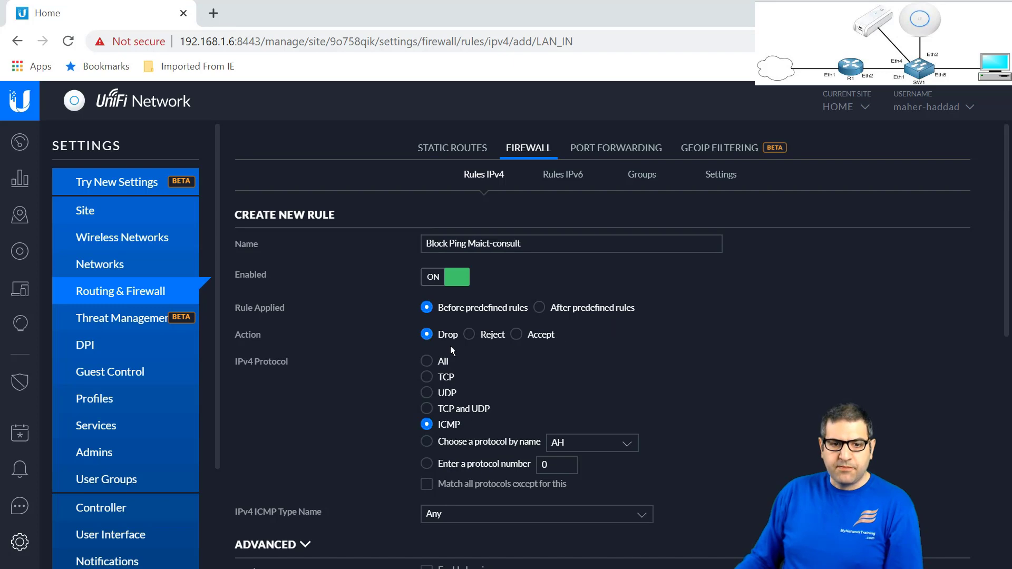
scroll(458, 446, down, 7)
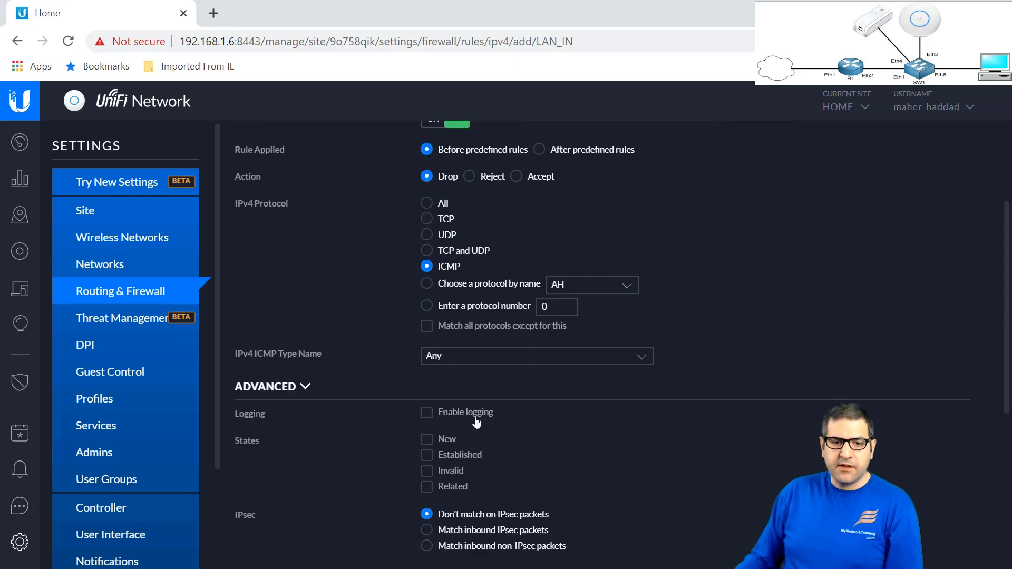
scroll(554, 292, down, 2)
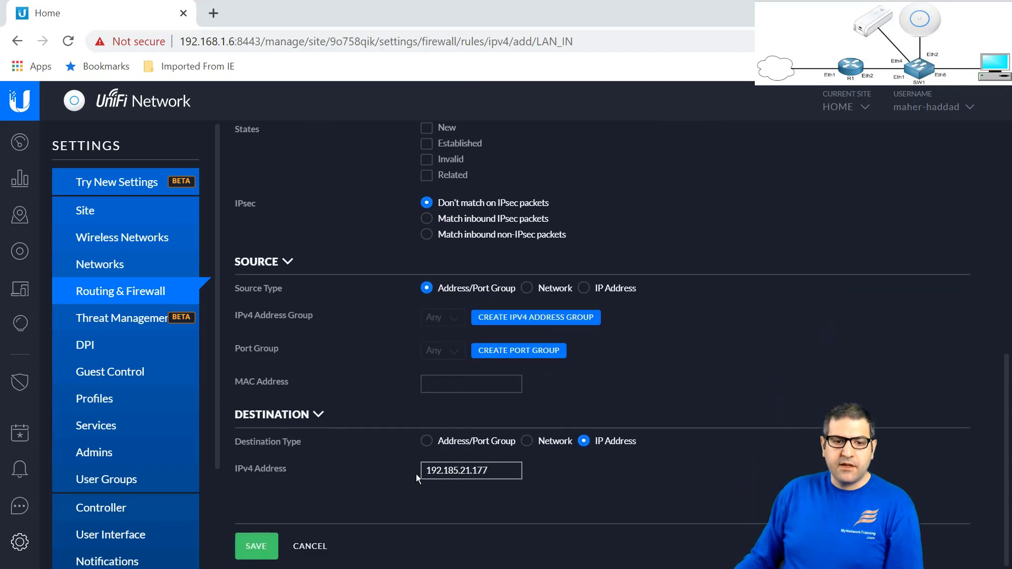
drag(488, 470, 418, 478)
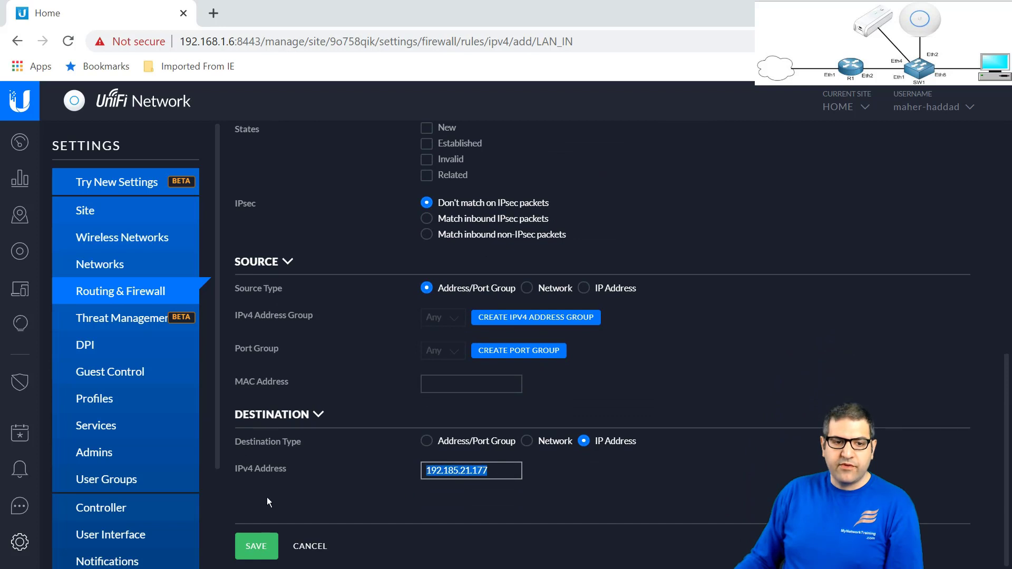
click(253, 549)
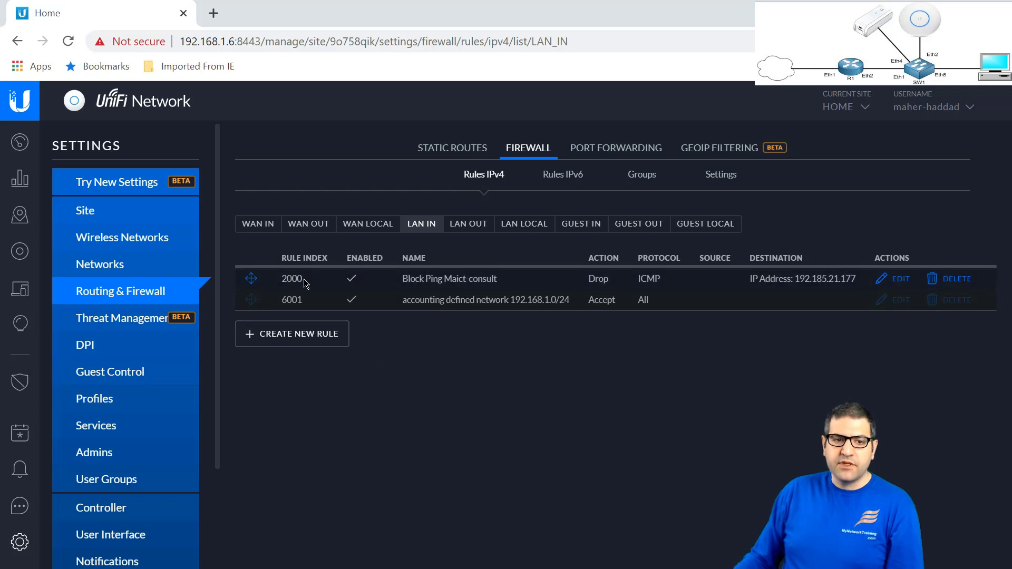
- Confirm the new rule at index 2000 in LAN IN, then go to the Devices page
drag(305, 283, 283, 281)
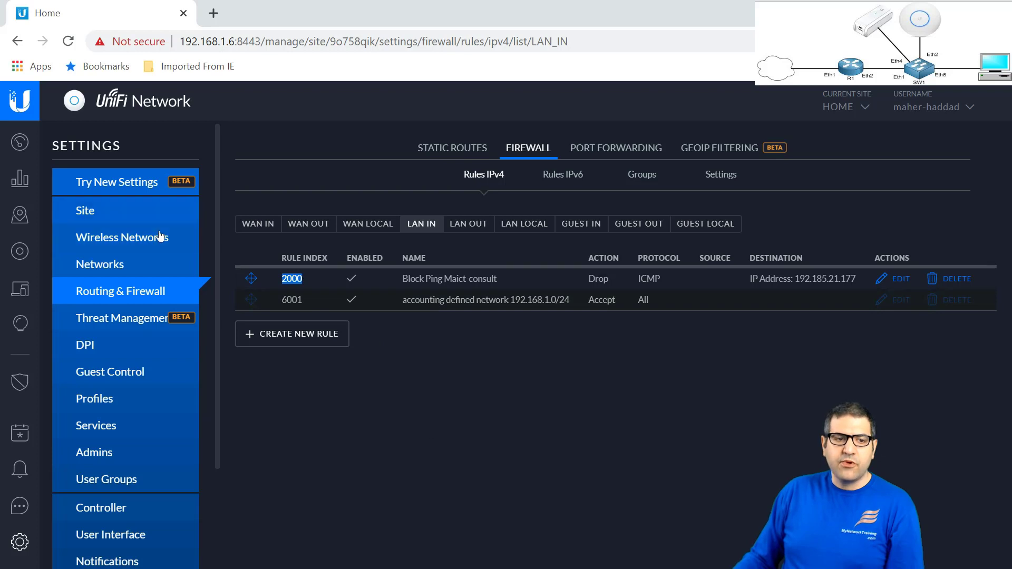
click(26, 252)
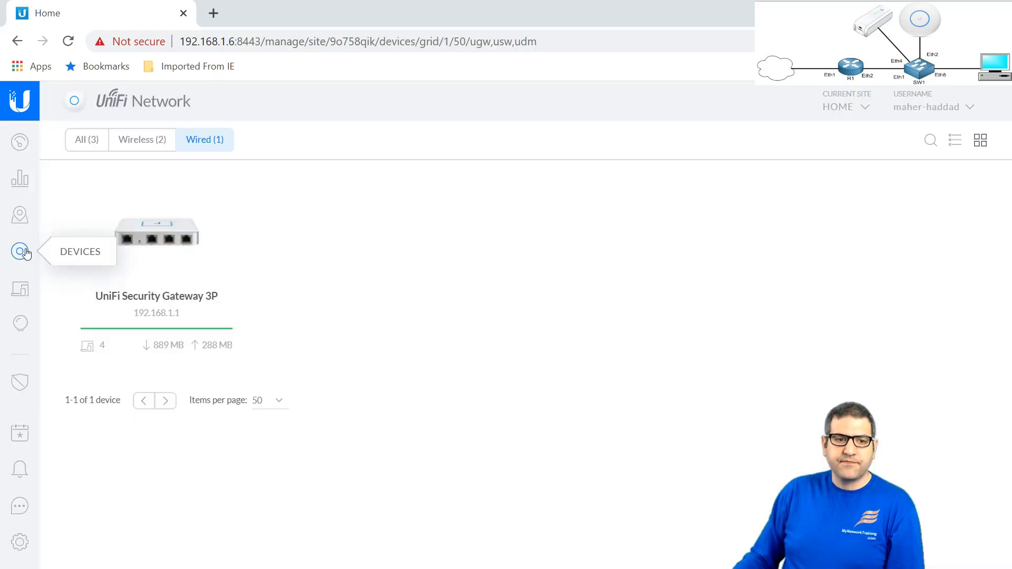
- Reload the UniFi devices page until Security Gateway 3P shows 4 clients, 893 MB down and 288 MB up
click(391, 45)
key(Return)
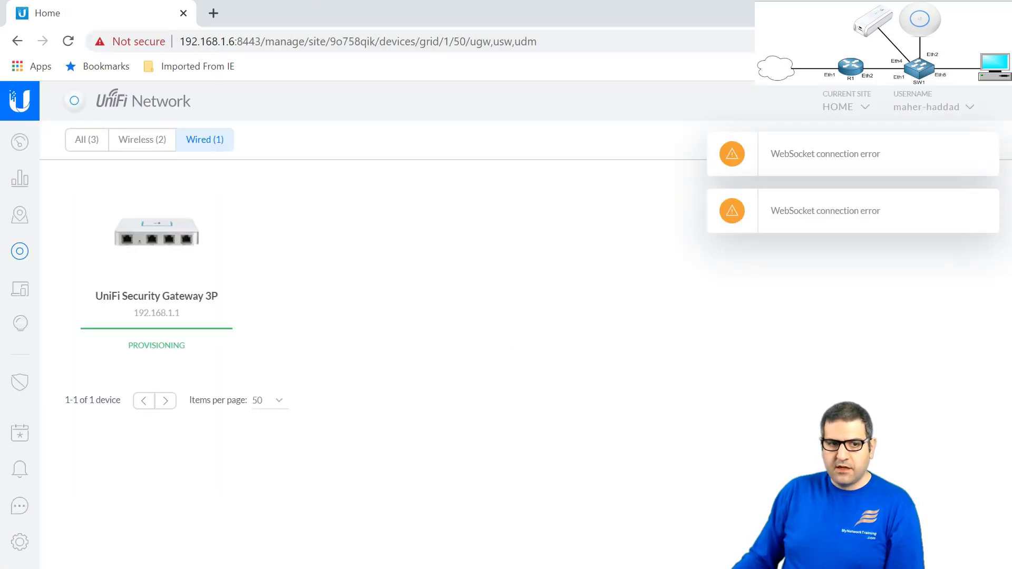
key(alt+Tab)
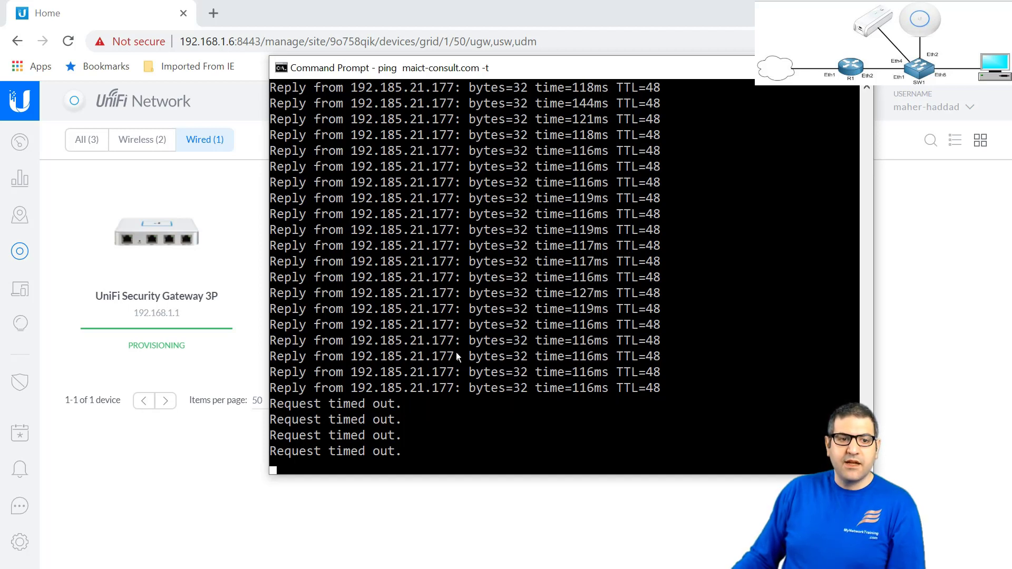
click(404, 42)
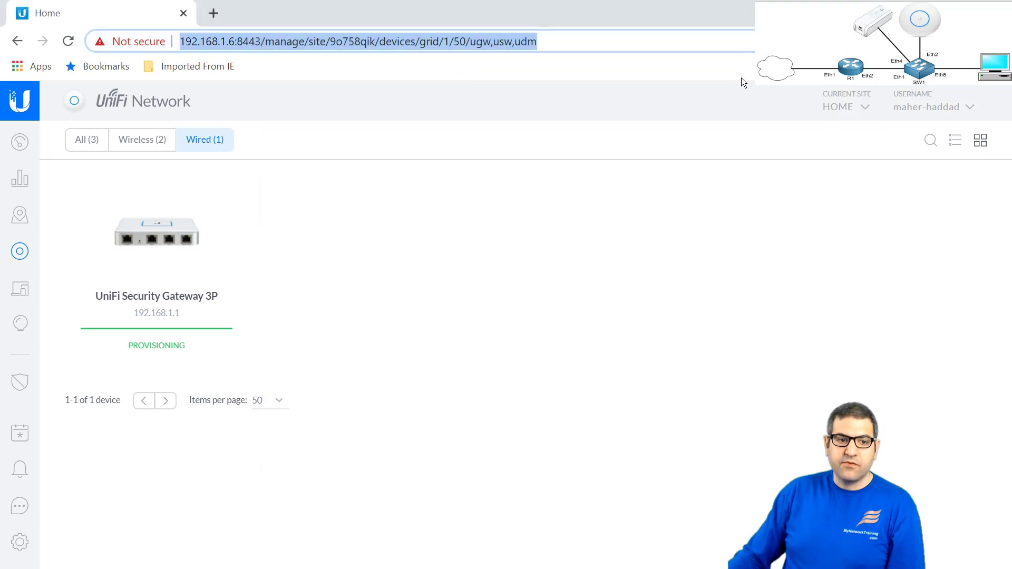
key(Return)
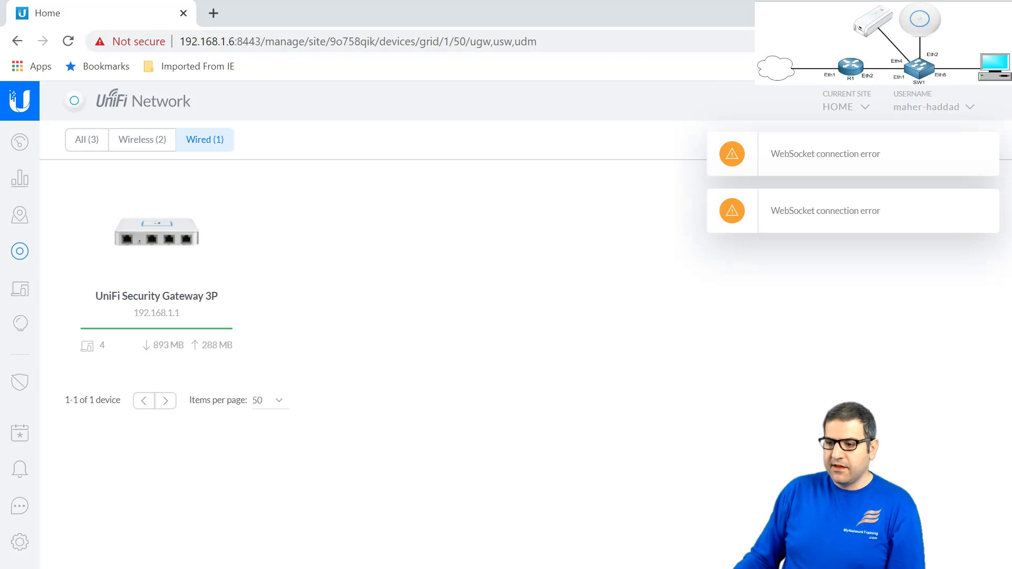
key(alt+Tab)
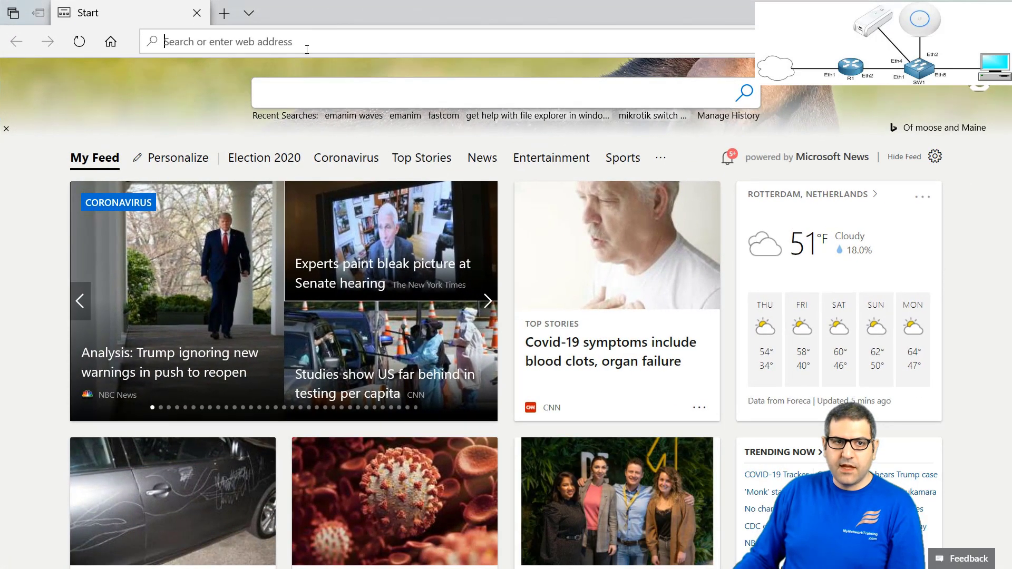
- Open maict-consult.com in Edge and dismiss its special offer popup
text(mi)
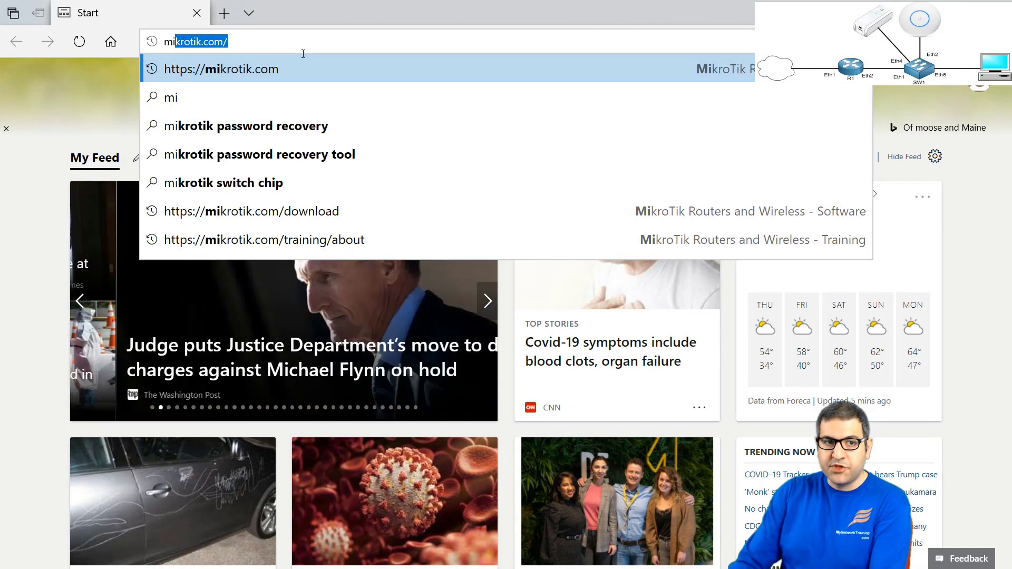
key(BackSpace)
text(a)
key(BackSpace)
key(BackSpace)
text(aict-consul)
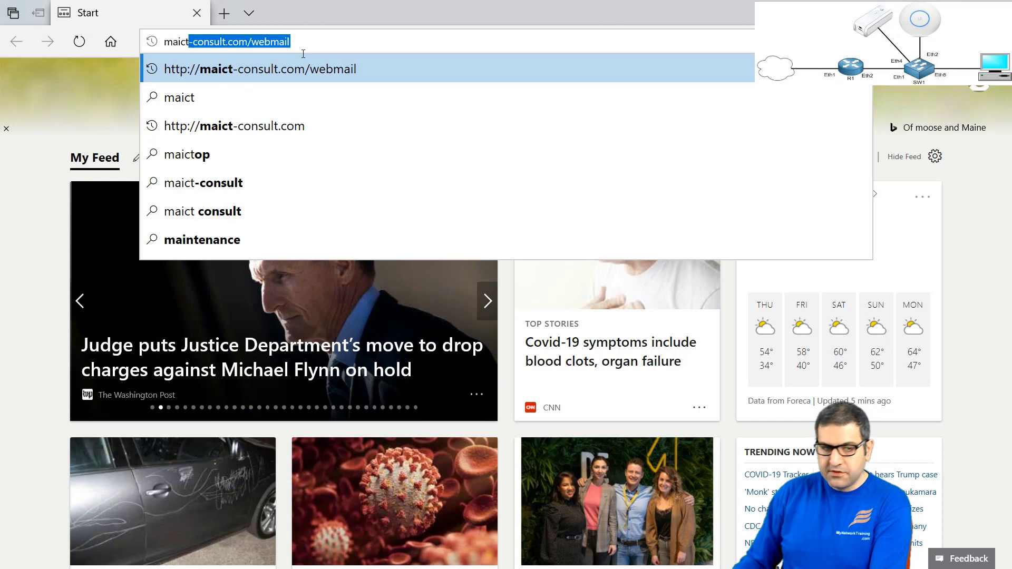
click(191, 126)
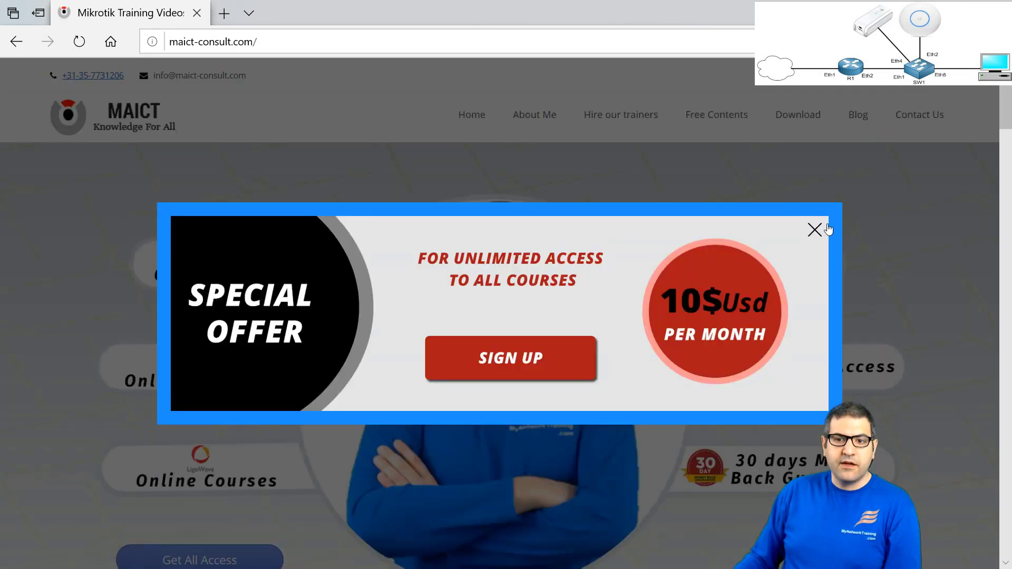
click(815, 230)
- Close the maict-consult.com tab to return to the timing-out ping
click(255, 41)
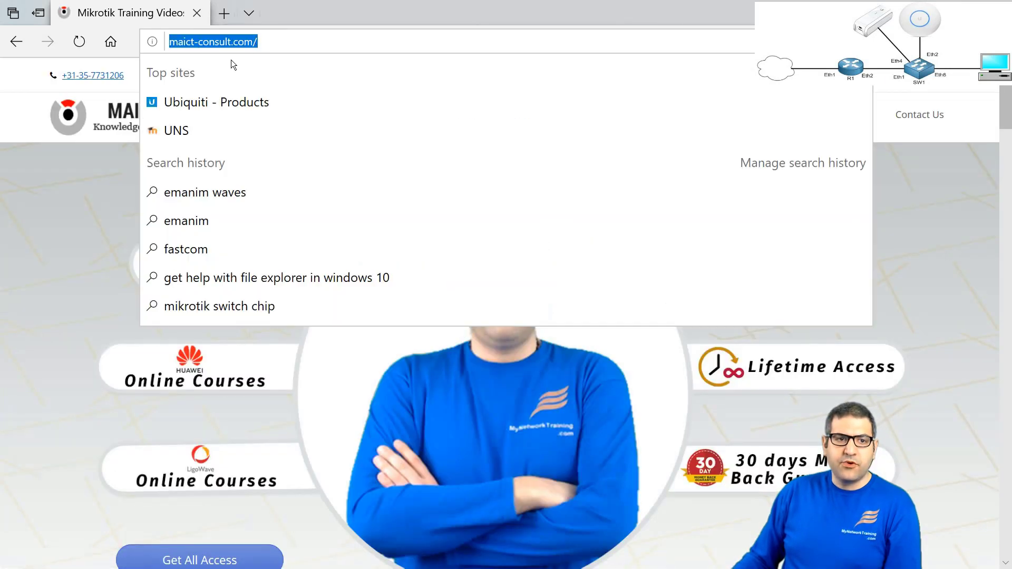
click(313, 46)
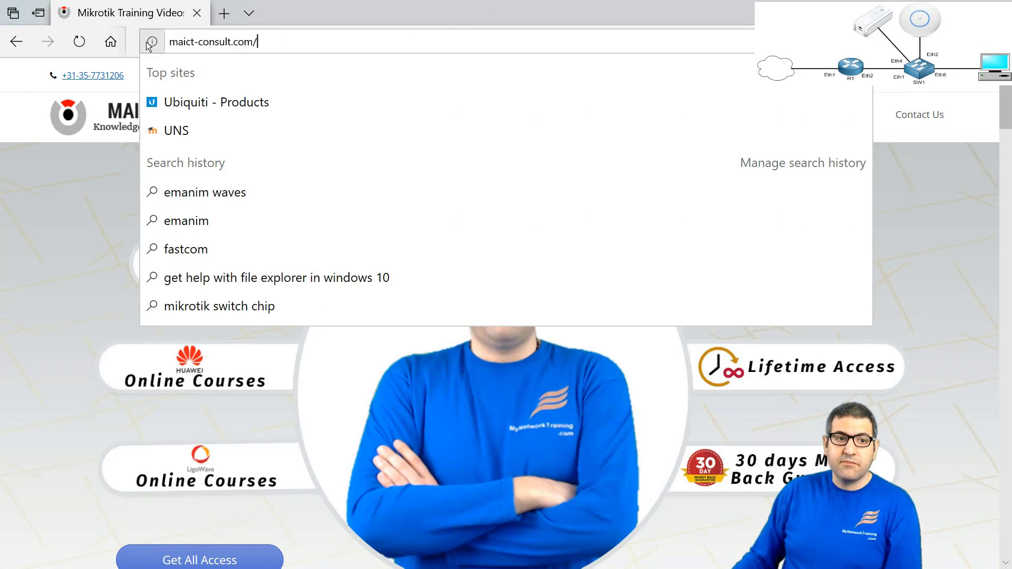
click(11, 118)
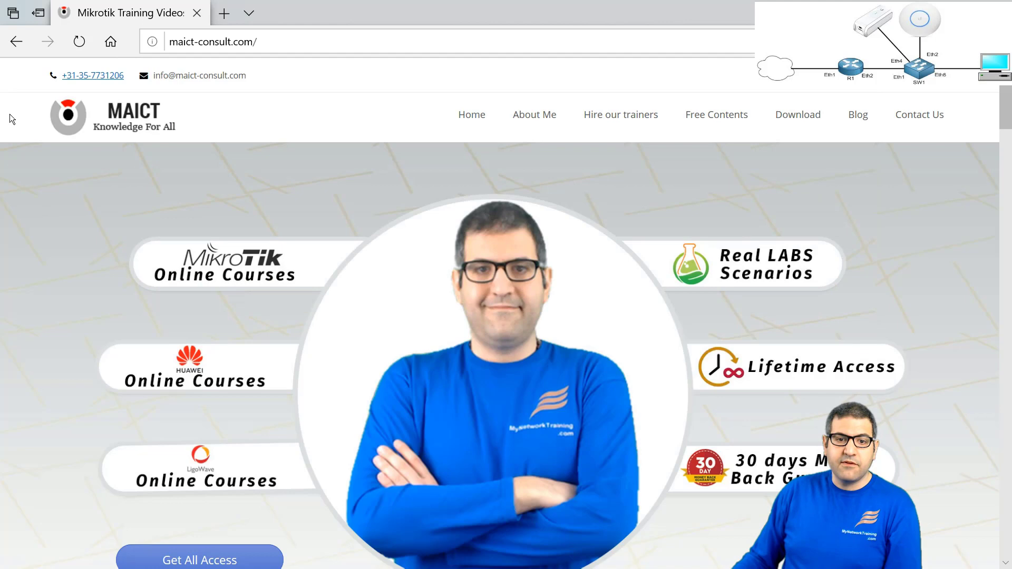
click(199, 16)
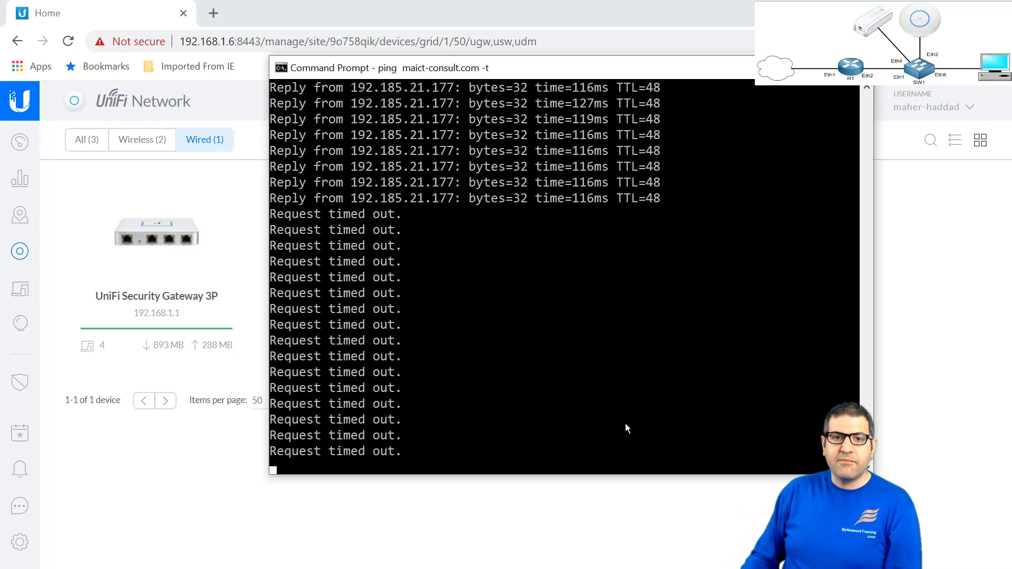
- Draw red check marks after items 3 and 4 on the Firewall on the USG Router slide
key(alt+Tab)
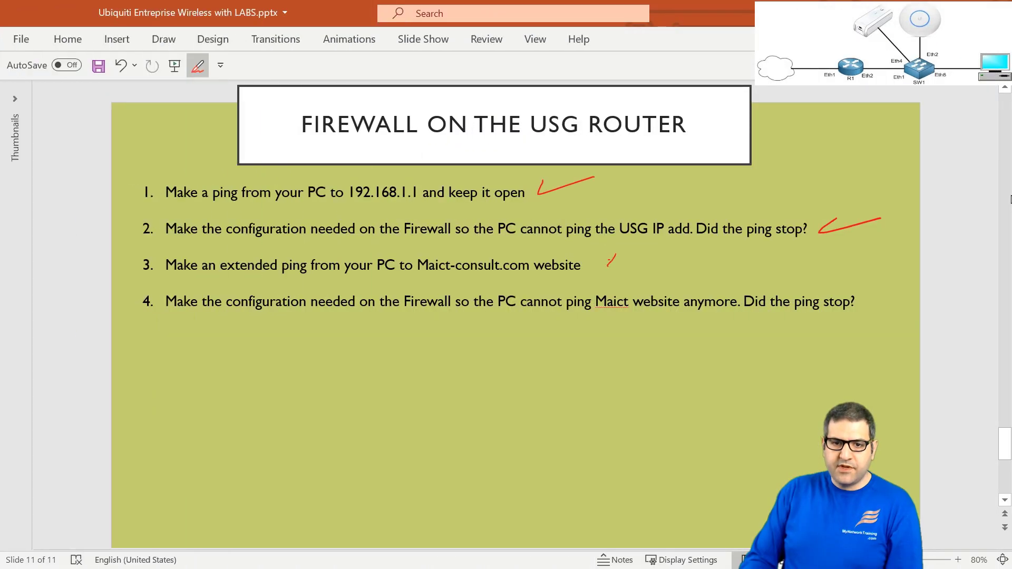
drag(607, 268, 663, 243)
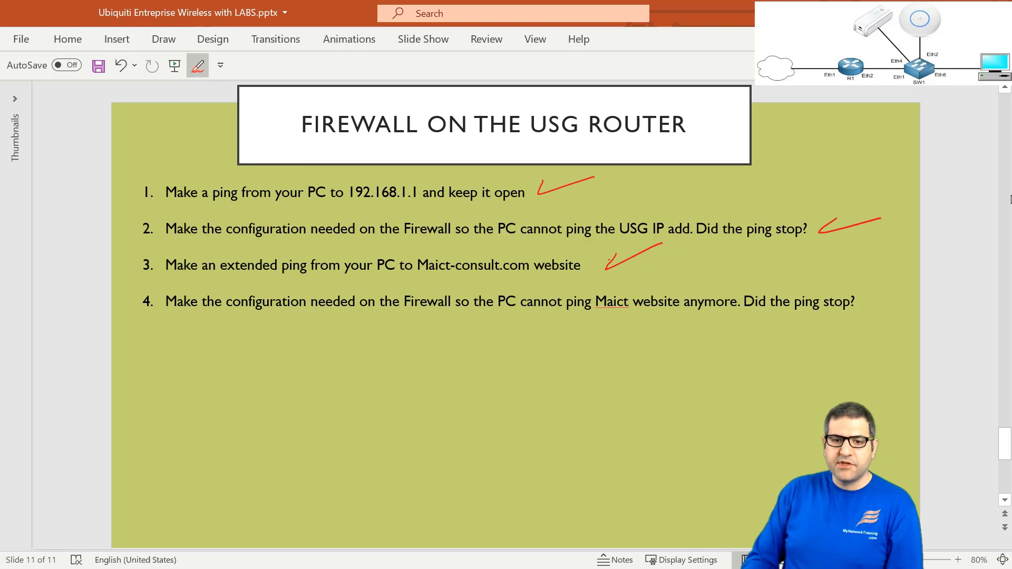
drag(873, 291, 915, 288)
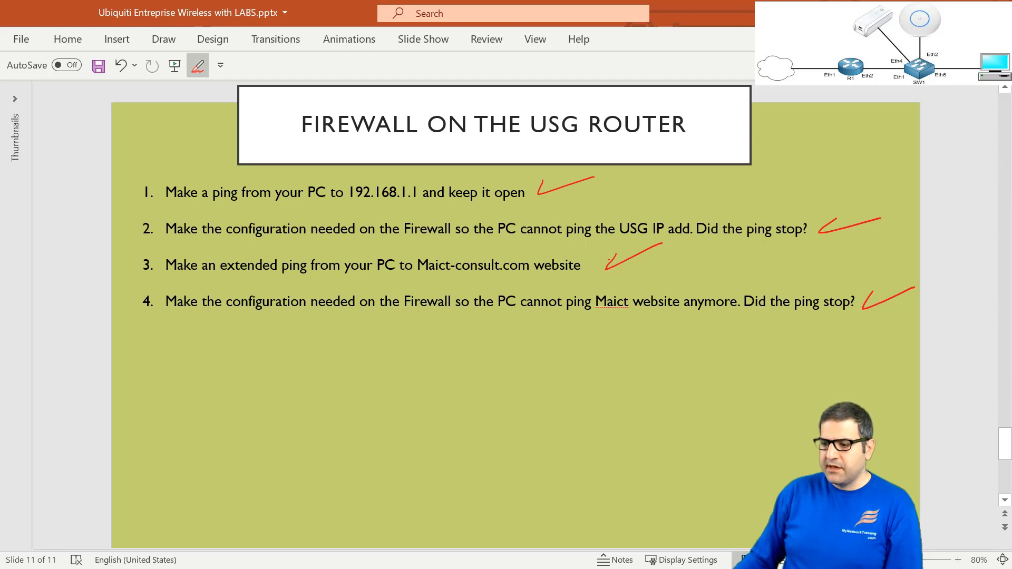
key(alt+Tab)
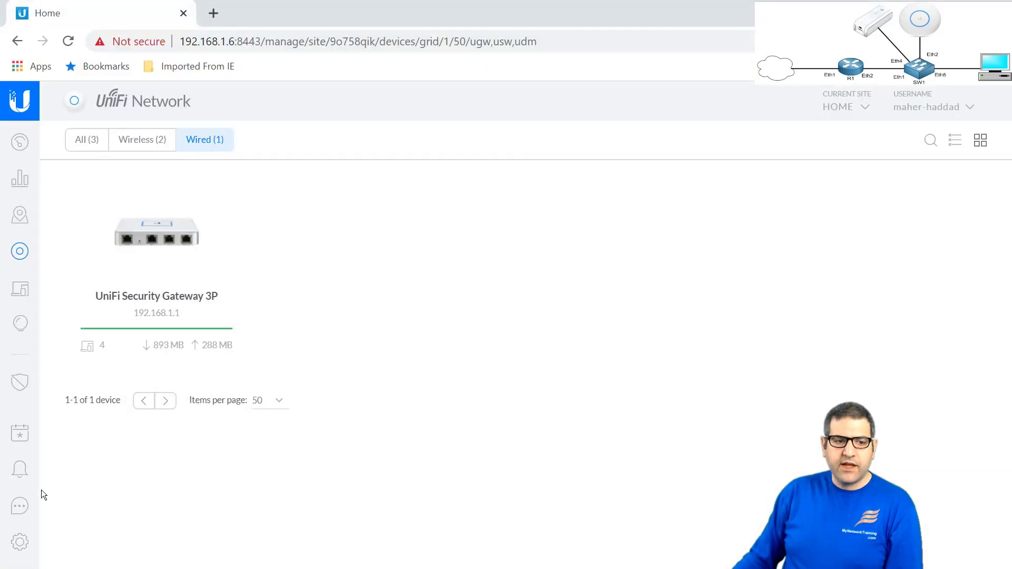
- Go to Settings > Threat Management, where Protection Mode shows Disabled
click(18, 546)
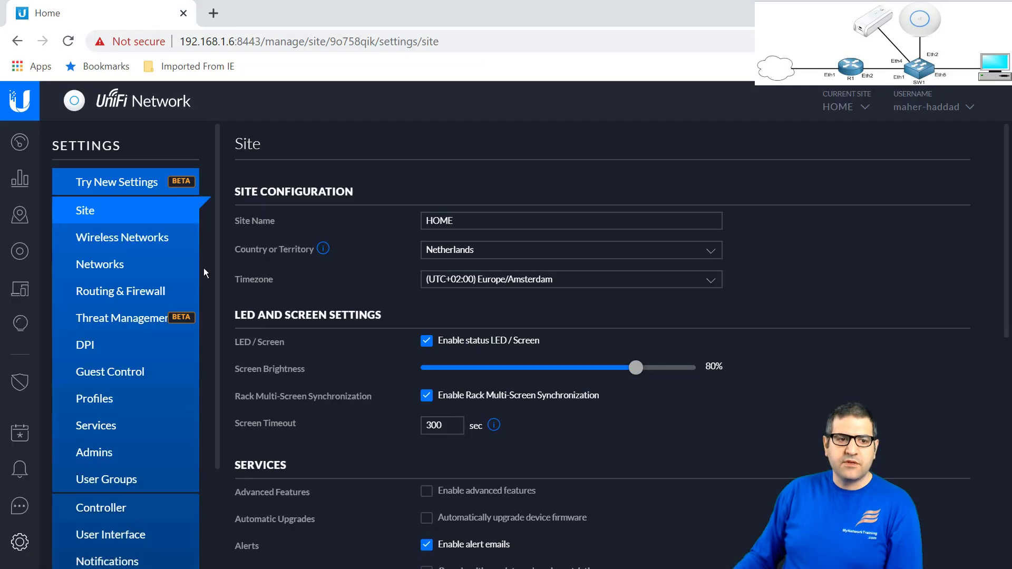
click(139, 321)
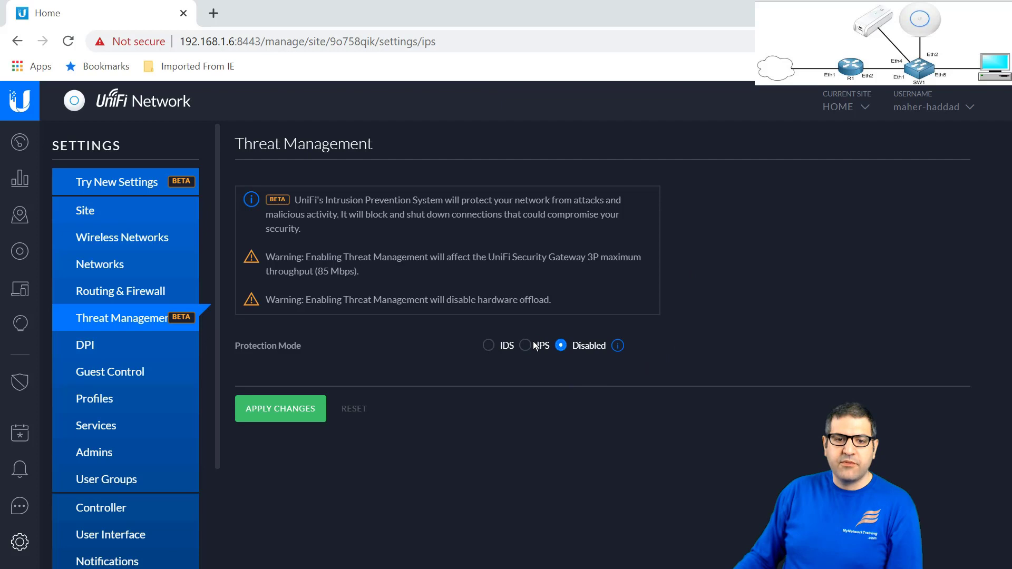
click(488, 346)
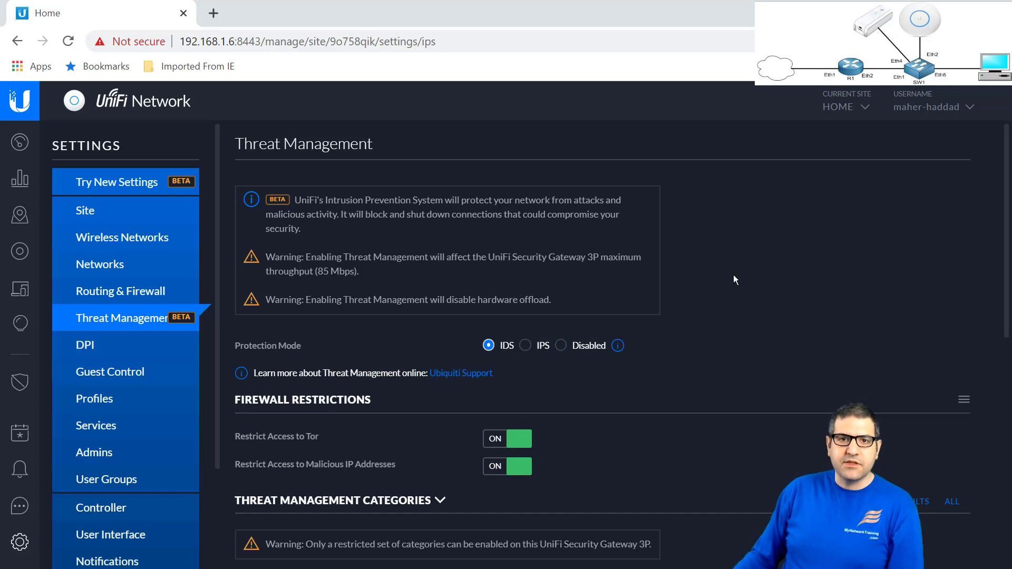
scroll(733, 275, down, 1)
scroll(733, 279, up, 1)
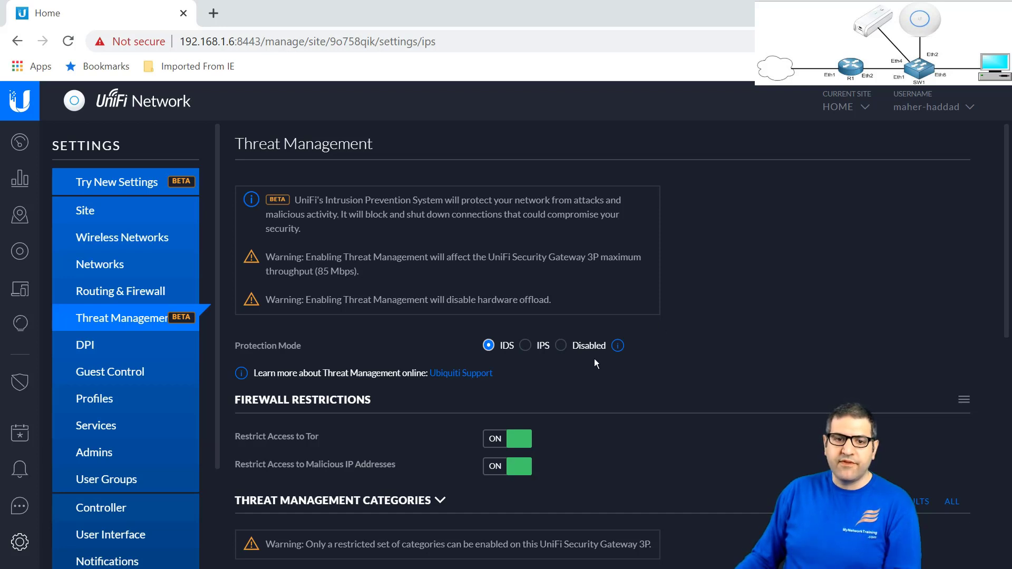
click(528, 347)
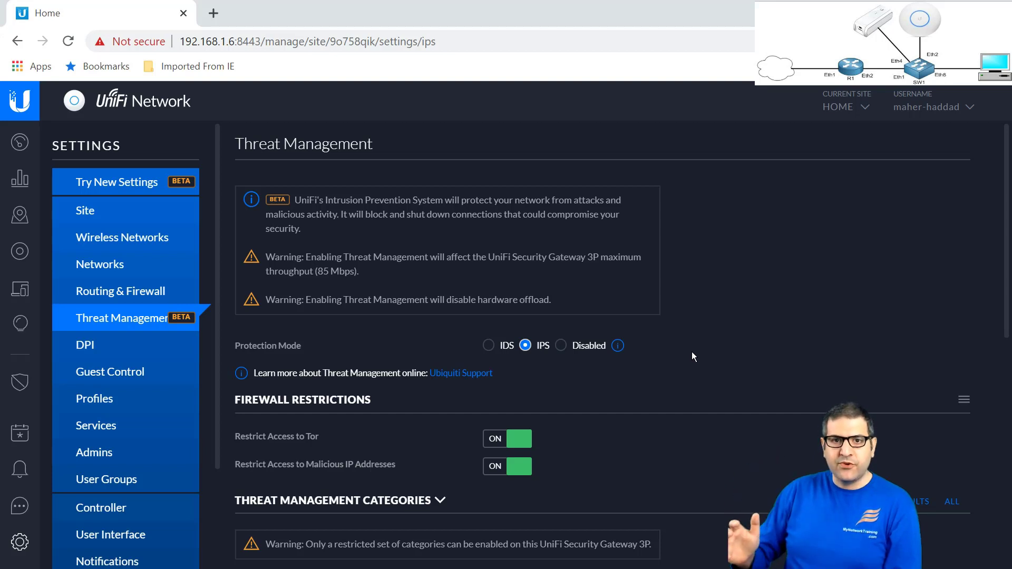
click(560, 346)
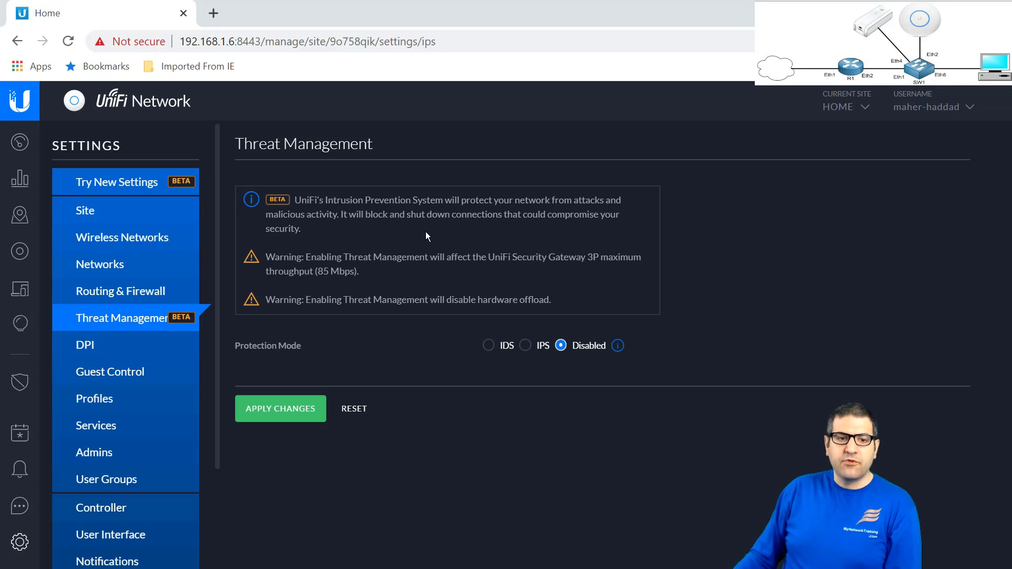
click(533, 346)
click(489, 345)
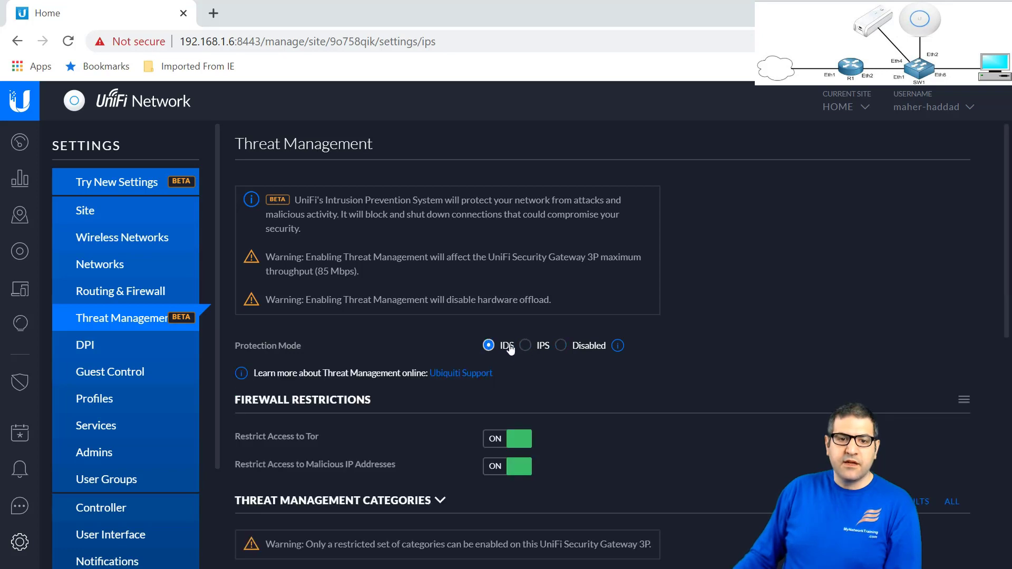
click(525, 346)
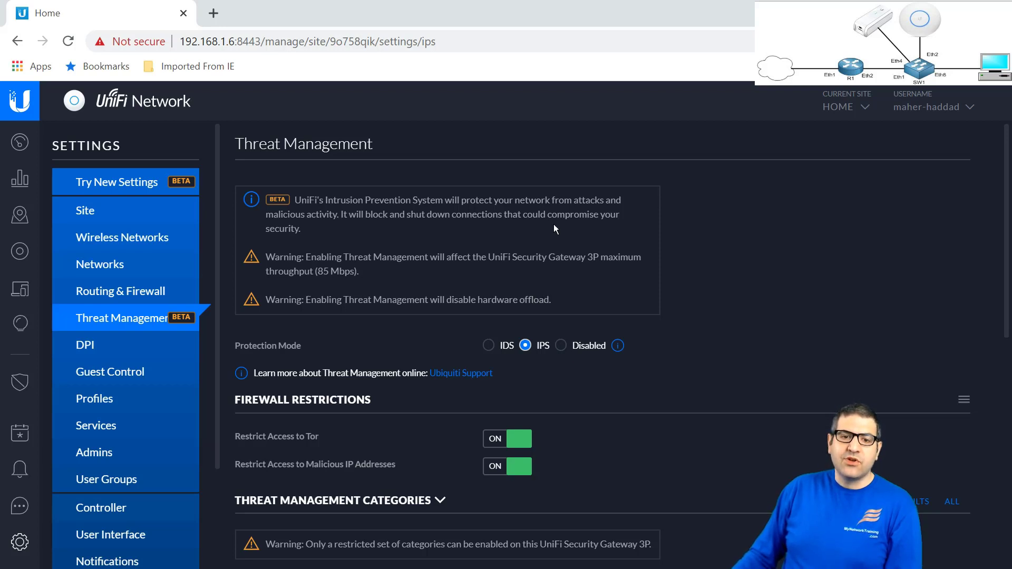
click(562, 346)
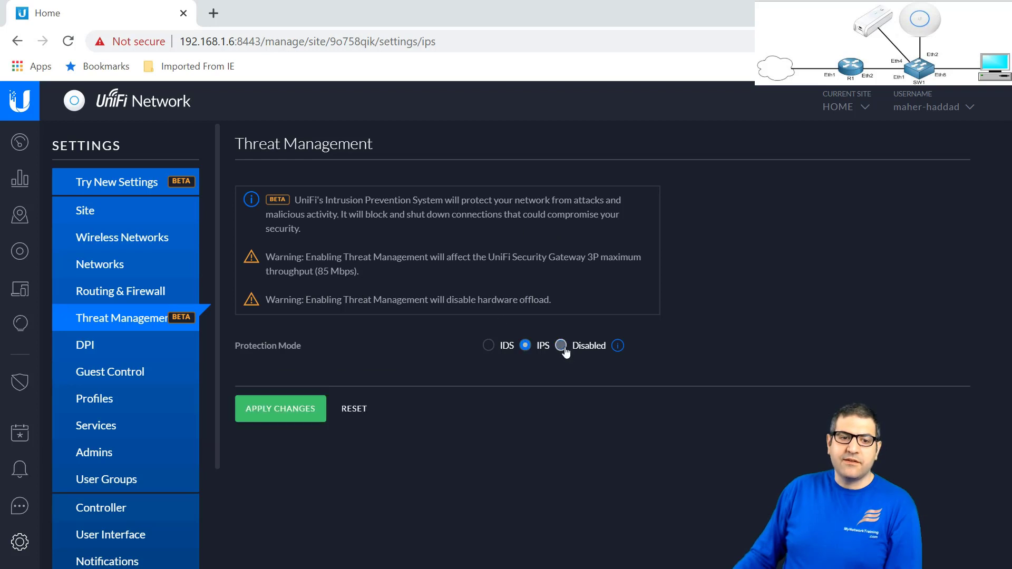